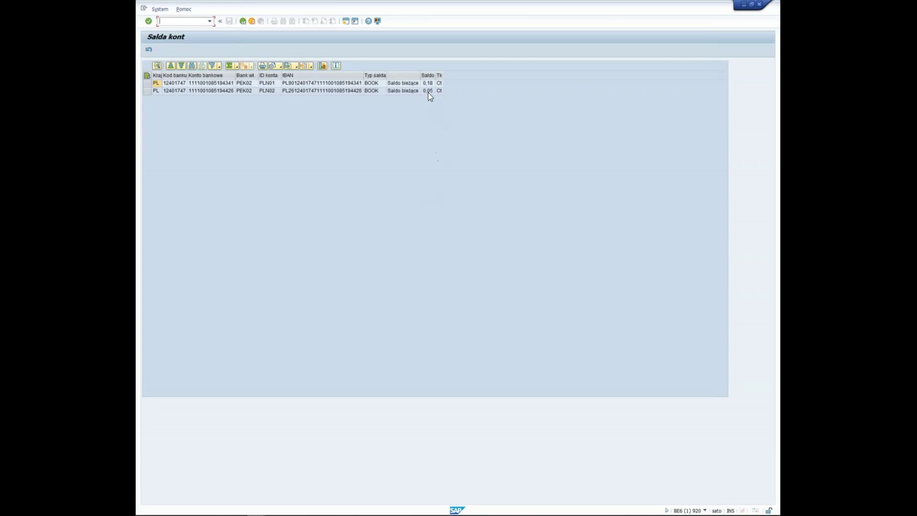
Step: Leave the account balances and open the payments transaction /n/bcceb/pay
left_click(427, 75)
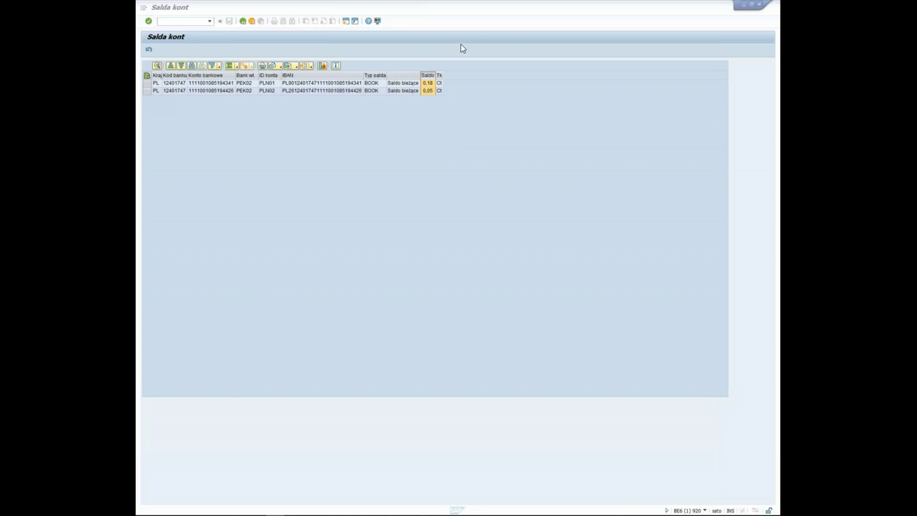
left_click(242, 22)
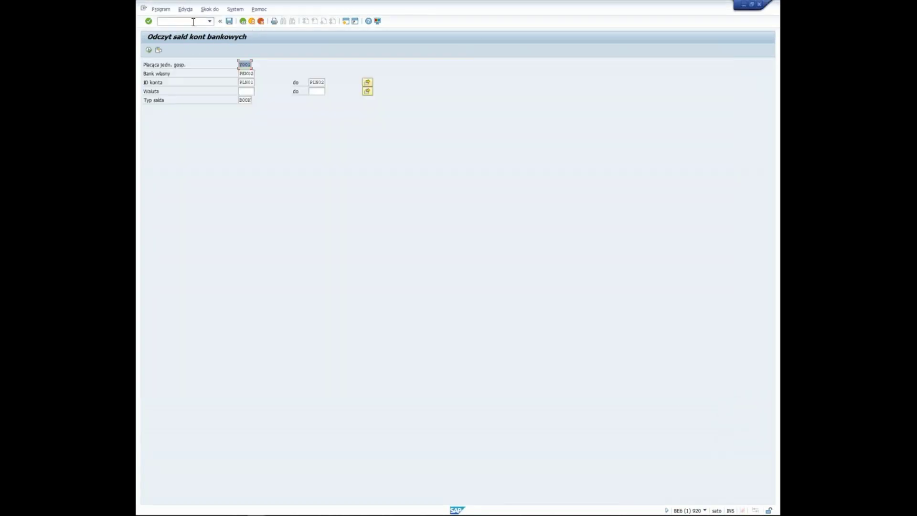
left_click(194, 22)
type("/n/bcceb/pay")
key("Return")
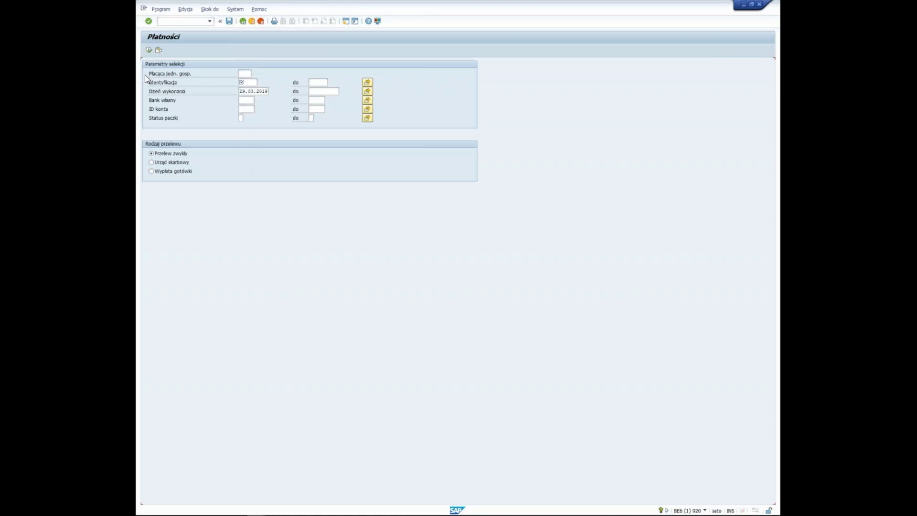
Step: List the ordinary transfers for paying company code Y001 with identification * and execution day 29.03.2019
key("Return")
left_click(245, 74)
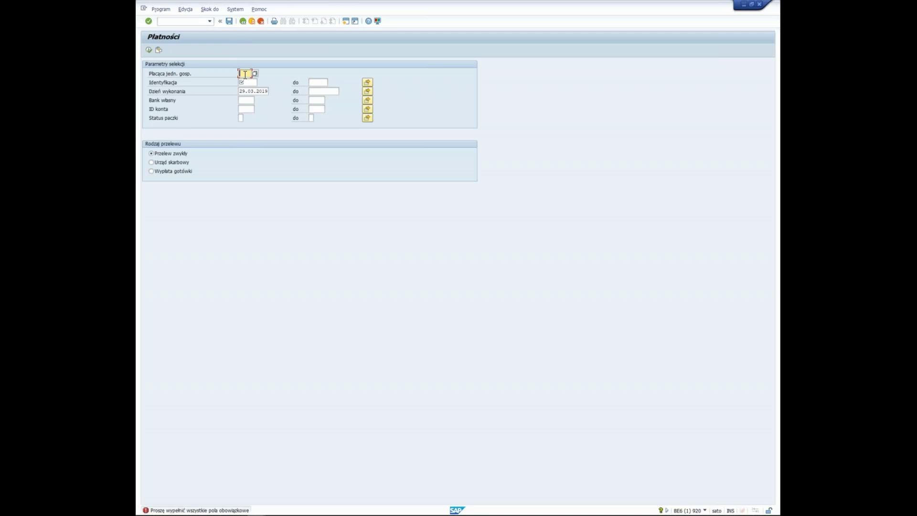
type("y001")
left_click(247, 82)
left_click(253, 90)
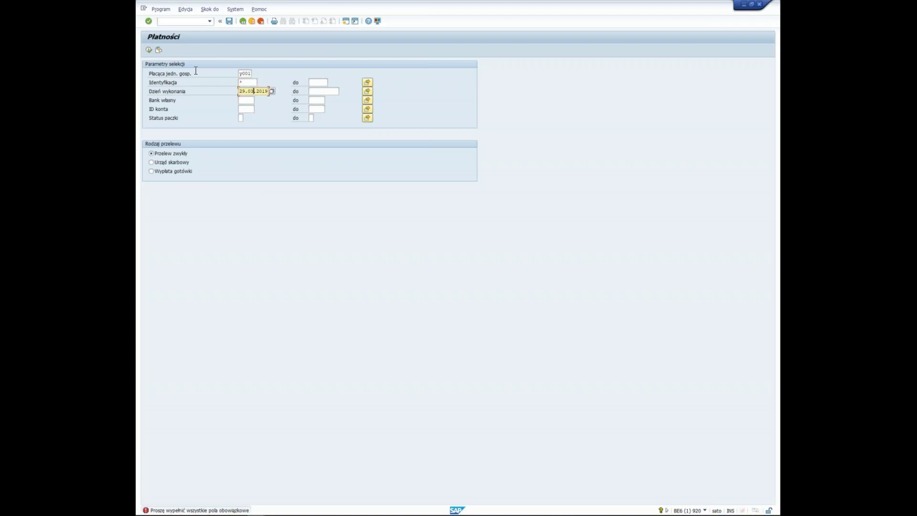
left_click(148, 50)
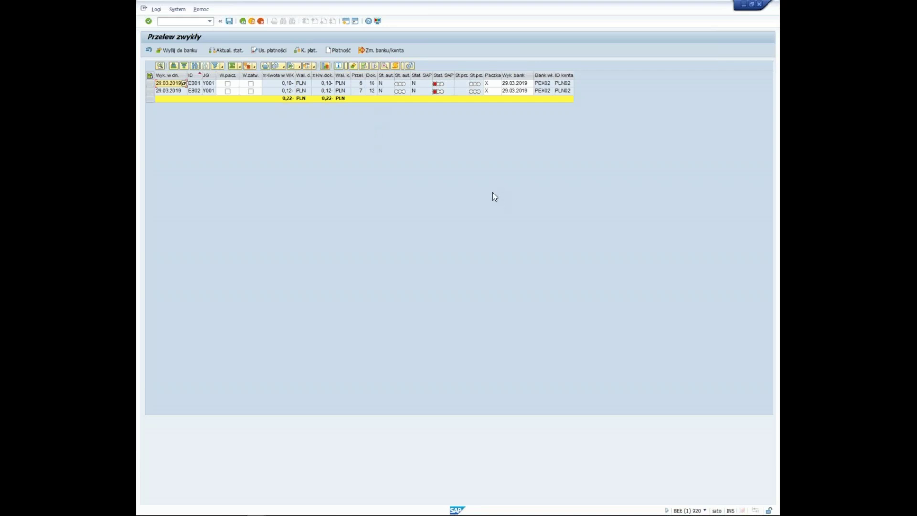
Step: View the individual payments in package EB02, and return to the package list
left_click(516, 92)
double_click(510, 93)
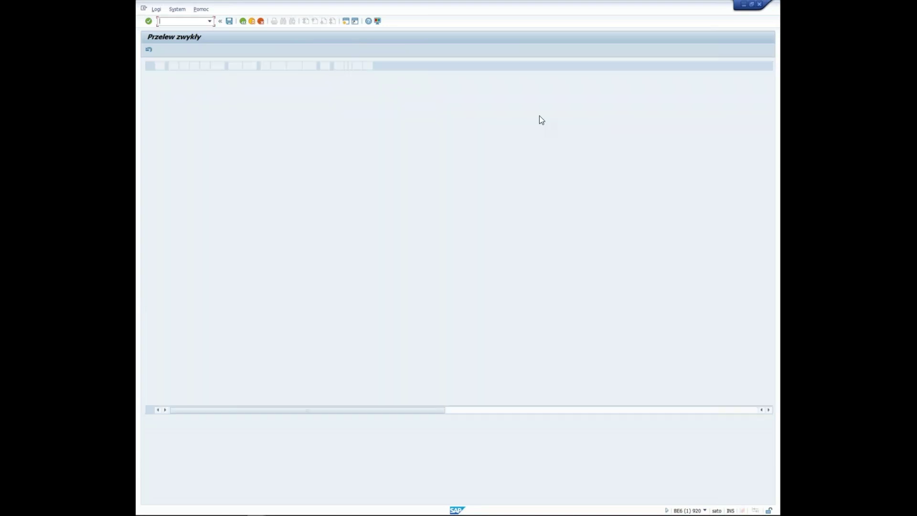
left_click(242, 21)
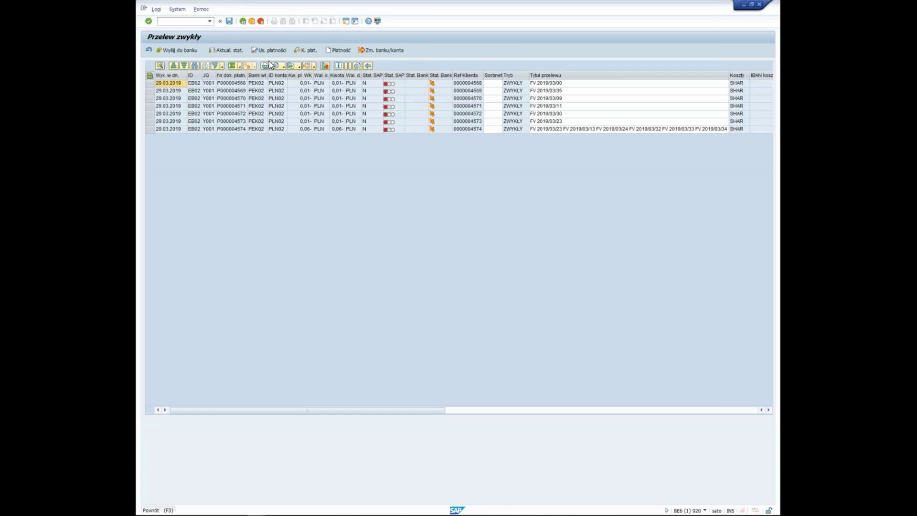
Step: Set the bank execution date of package EB02 to 01.04.2019
left_click(525, 91)
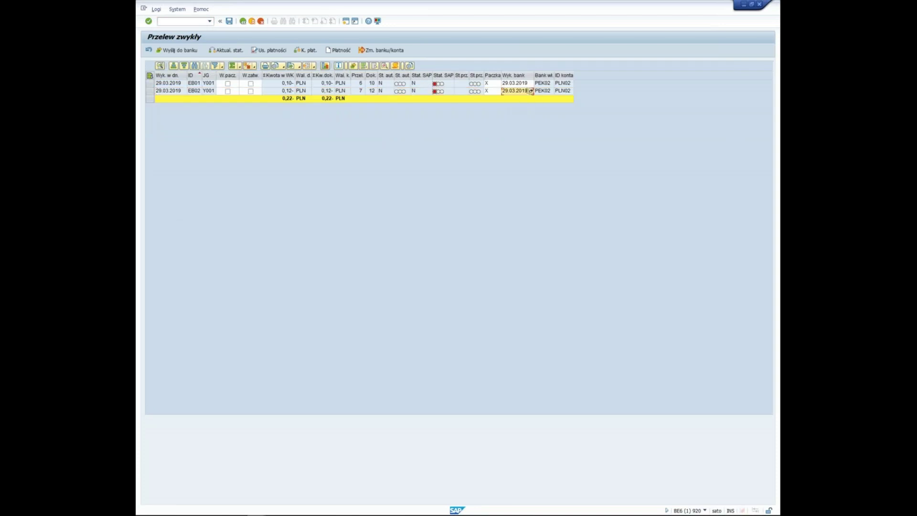
key("F4")
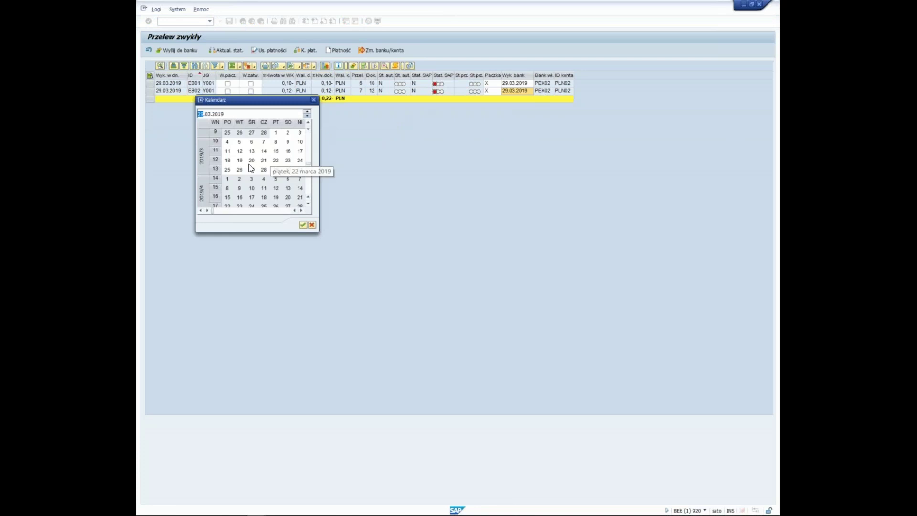
double_click(227, 179)
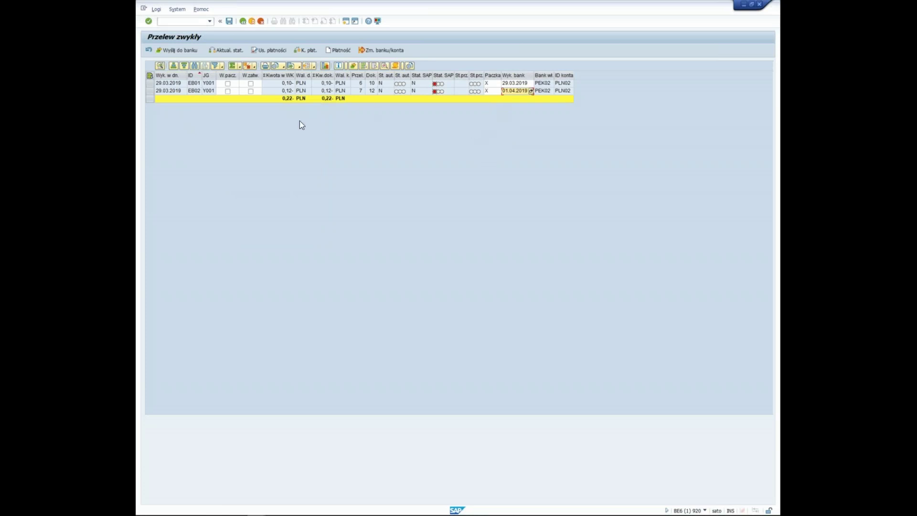
left_click(545, 91)
left_click(382, 50)
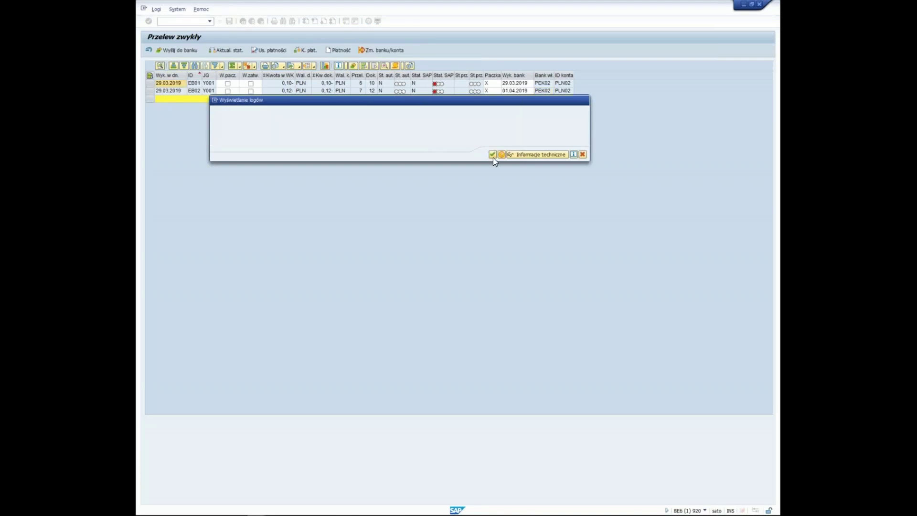
left_click(491, 155)
Step: Change the paying bank of package EB02 to ING and its account ID to PLN
left_click(150, 91)
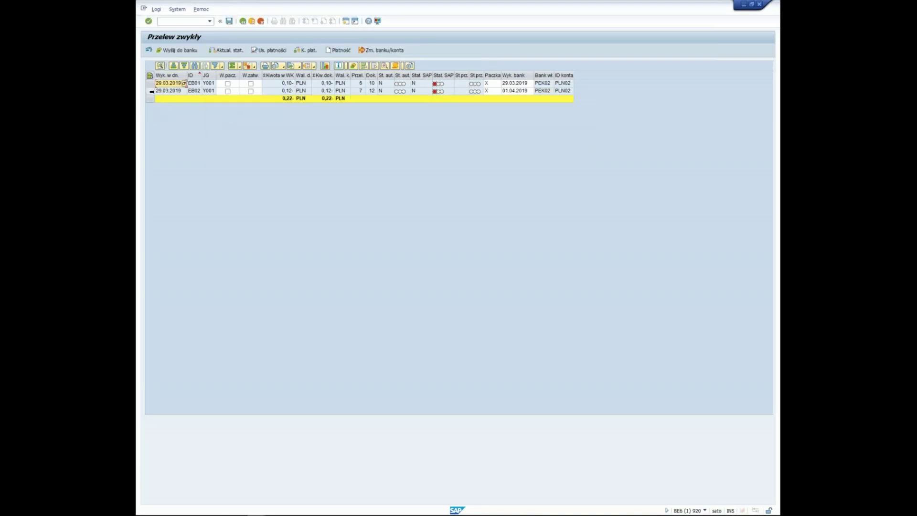
left_click(396, 50)
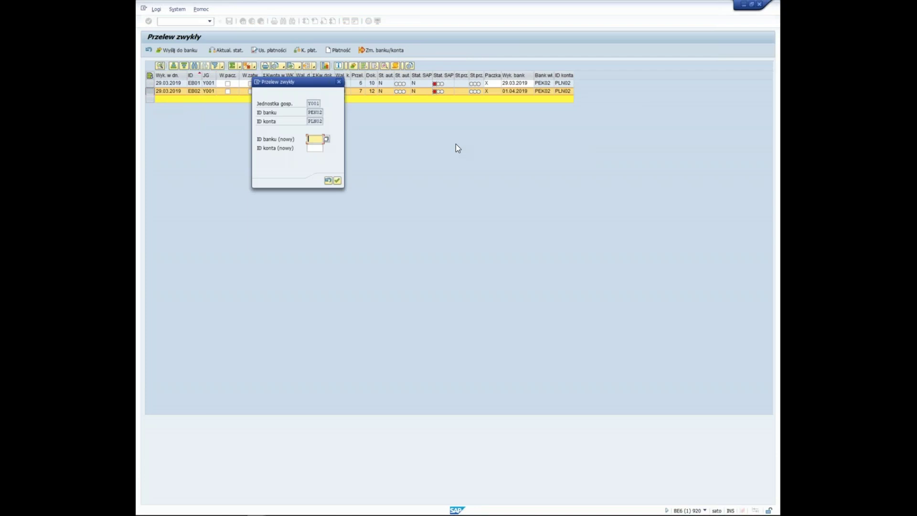
type("ING")
key("Tab")
type("PLN")
key("shift+Tab")
left_click(338, 181)
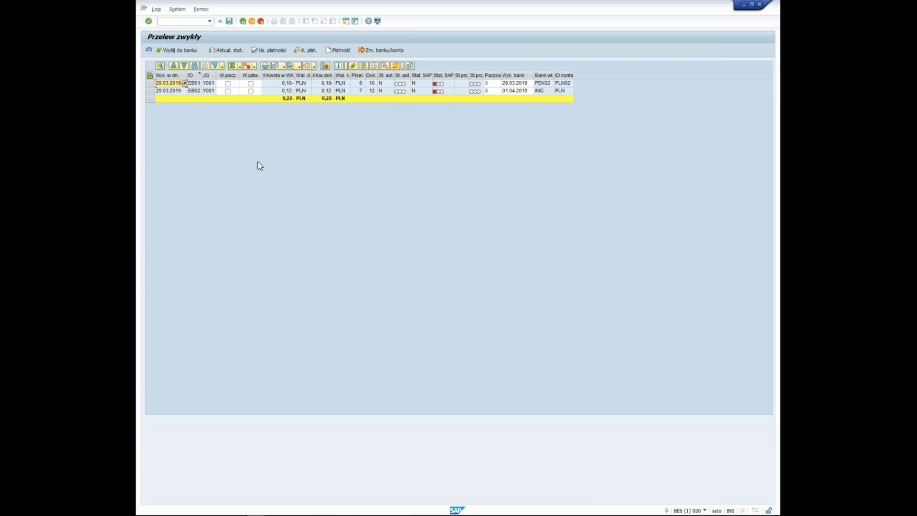
Step: Review all columns of the individual payments in package EB02, including counterparty, IBAN and transfer type, and return to the package list
double_click(176, 92)
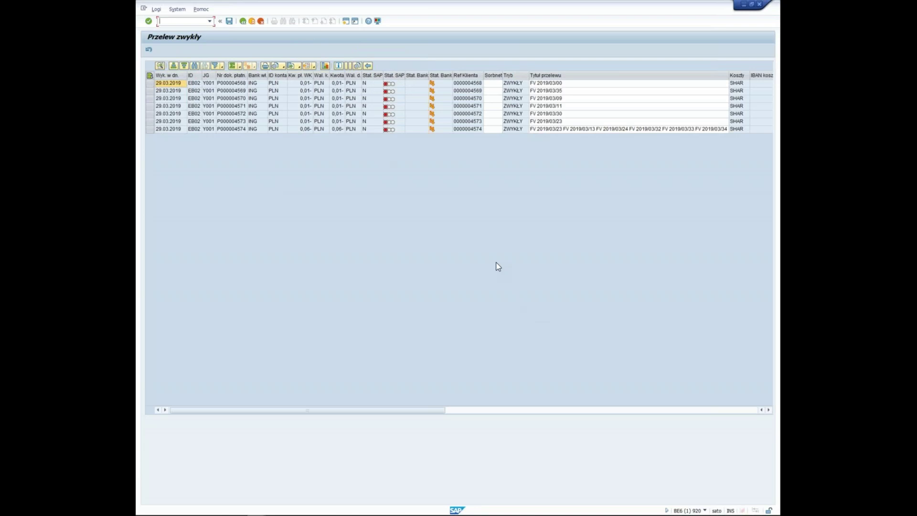
left_click(768, 410)
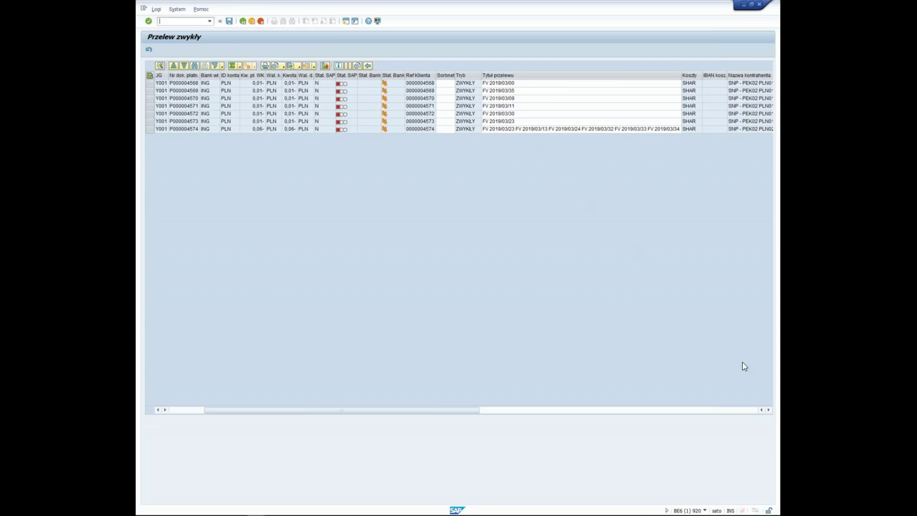
left_click(769, 410)
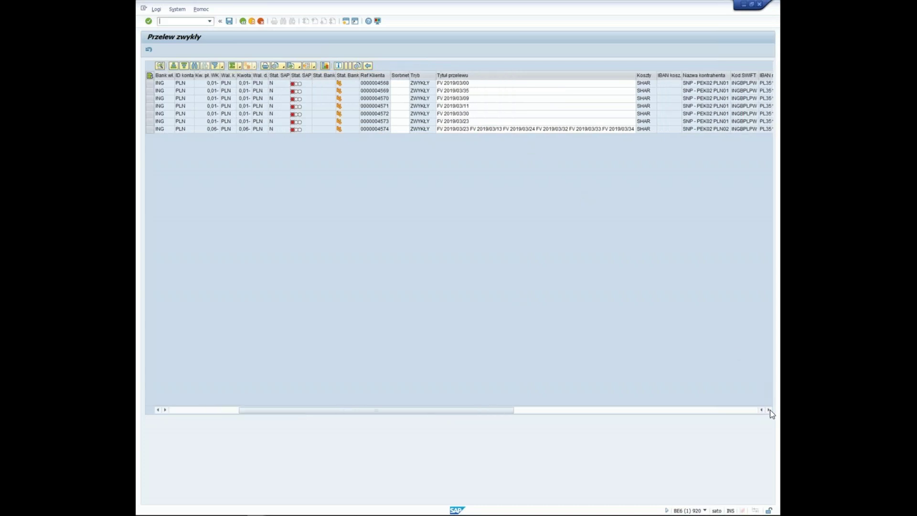
left_click_drag(770, 410, 770, 412)
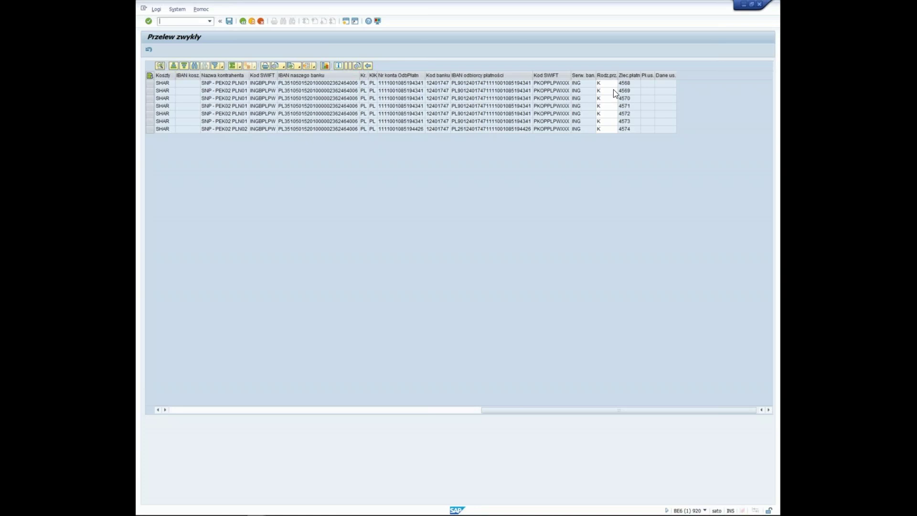
left_click(607, 130)
left_click(176, 412)
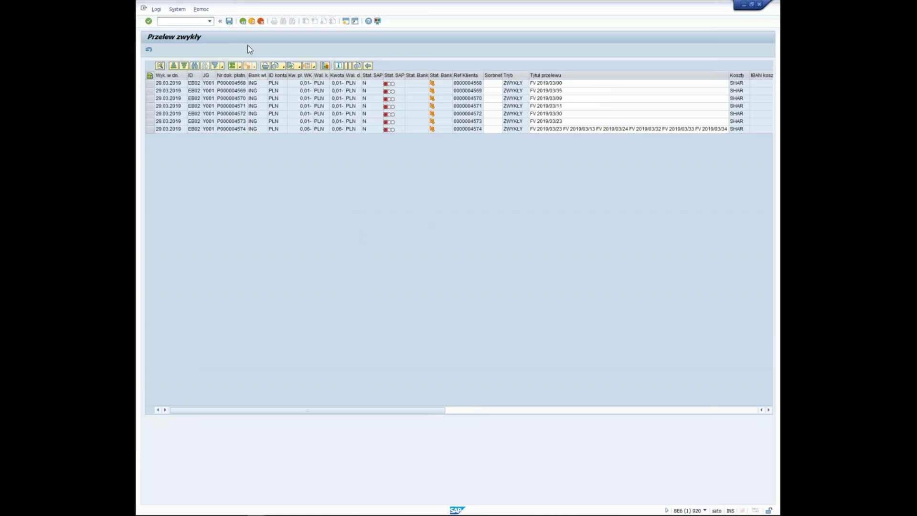
left_click(243, 21)
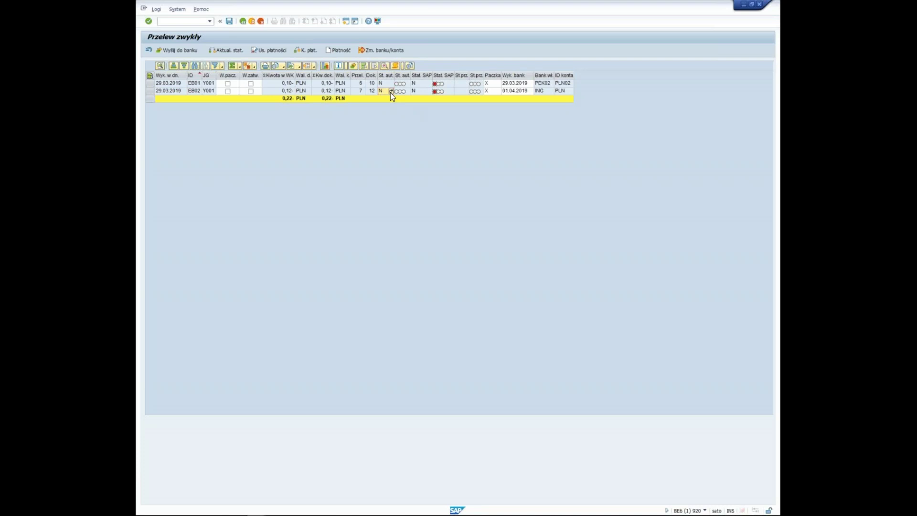
Step: Look up the possible authorization status and SAP status values for package EB02, leaving both unchanged
left_click(391, 92)
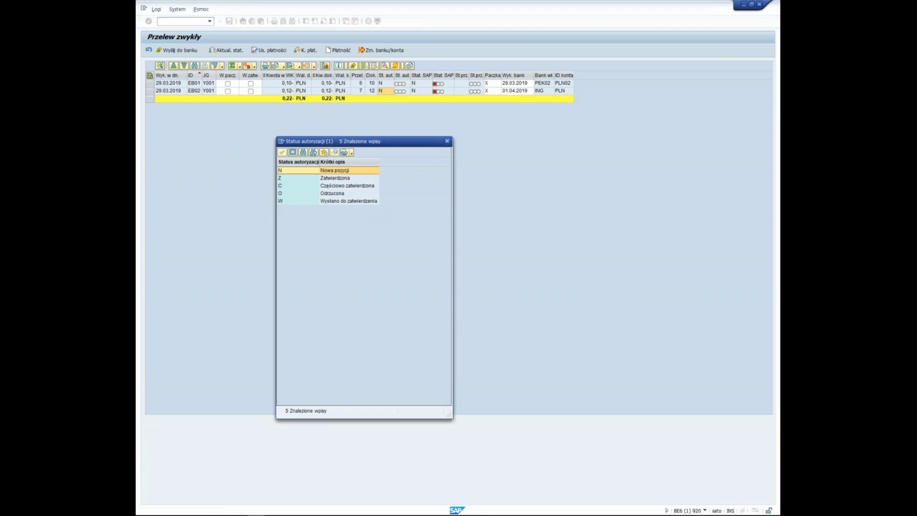
key("Return")
left_click(420, 89)
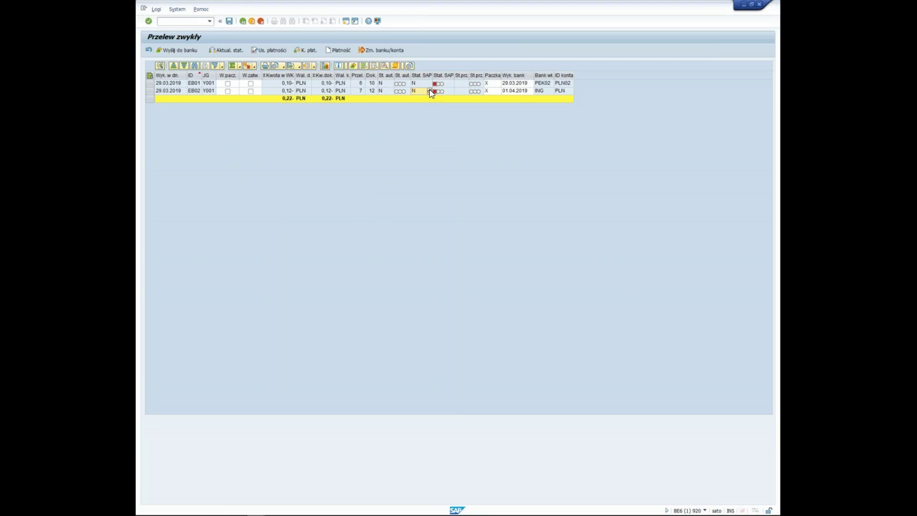
left_click(429, 91)
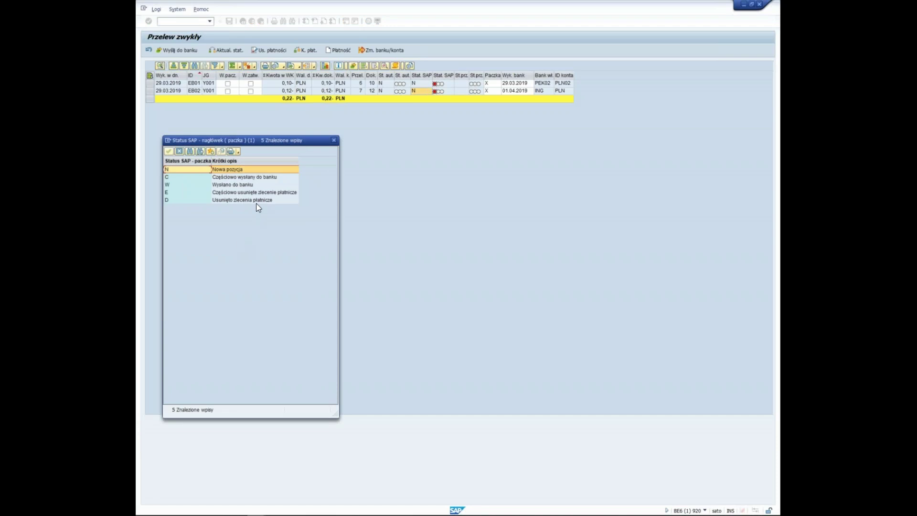
left_click(335, 140)
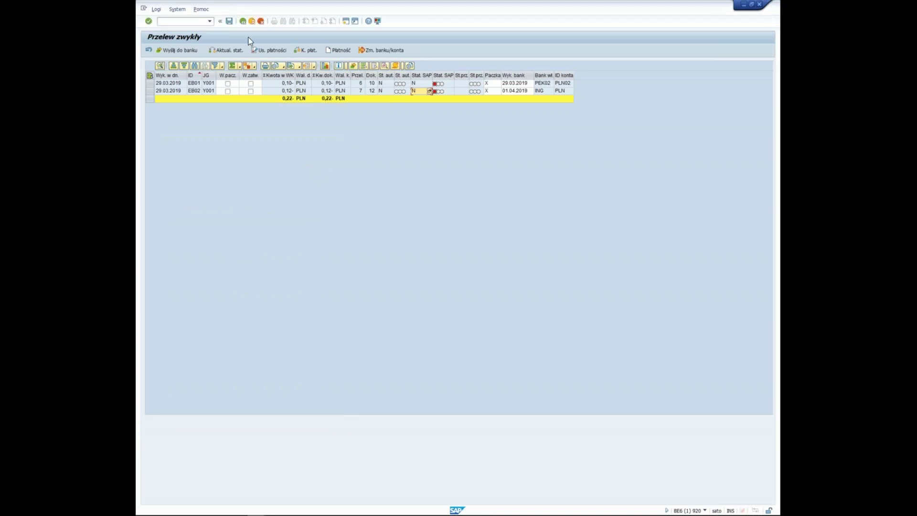
Step: Examine the change log of package EB02, including its download, date change and bank/account change entries
left_click(159, 90)
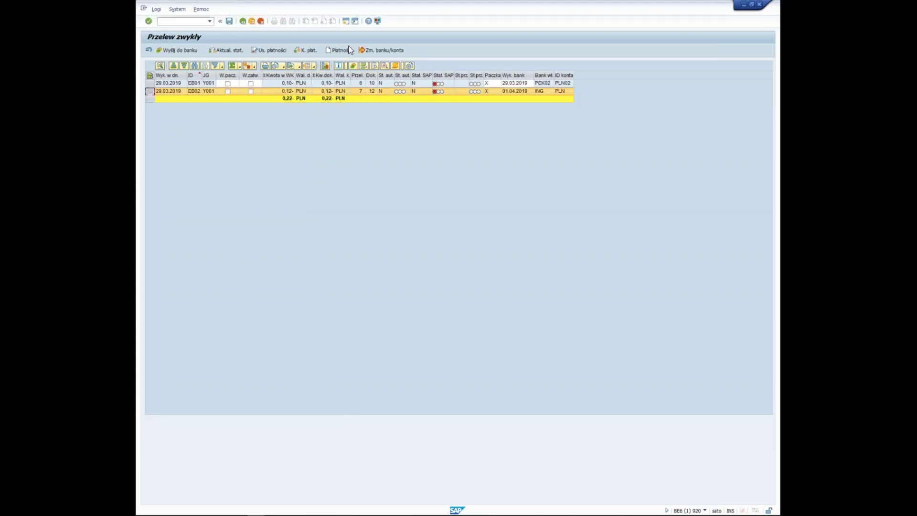
left_click(394, 65)
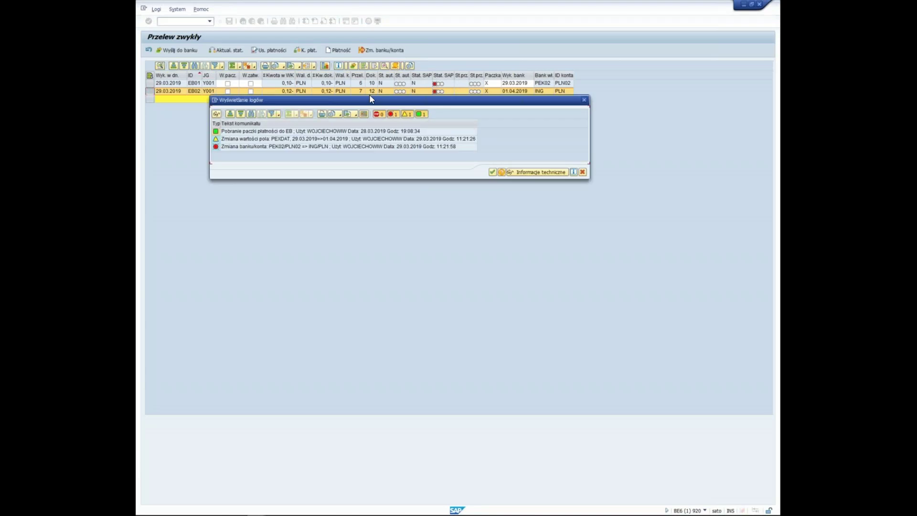
left_click_drag(369, 100, 367, 113)
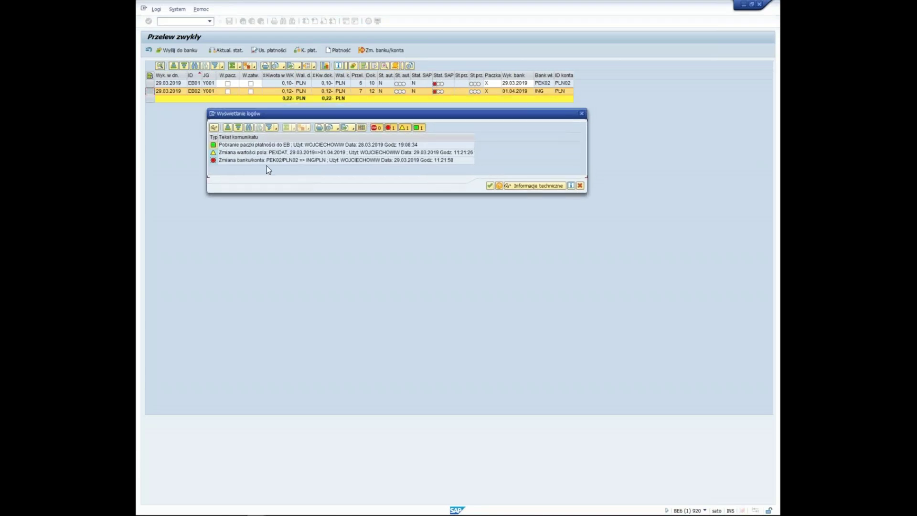
left_click(448, 145)
left_click(475, 152)
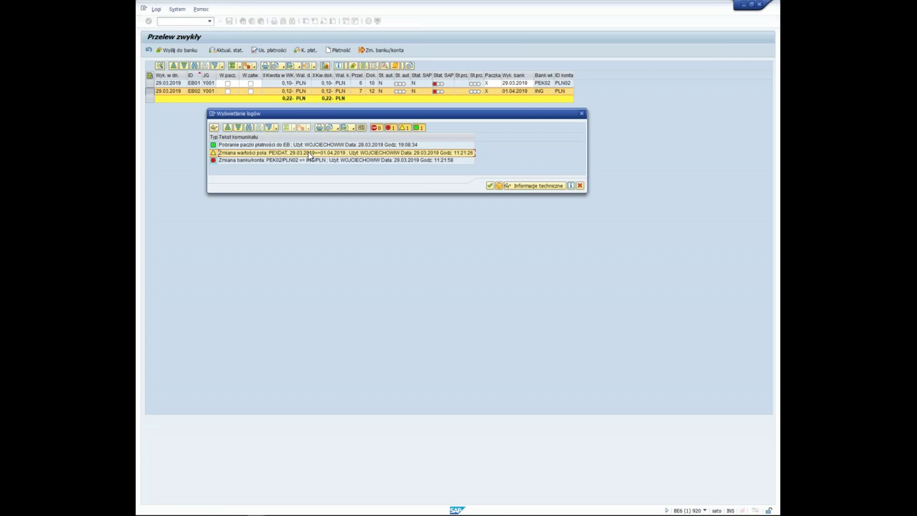
left_click(464, 160)
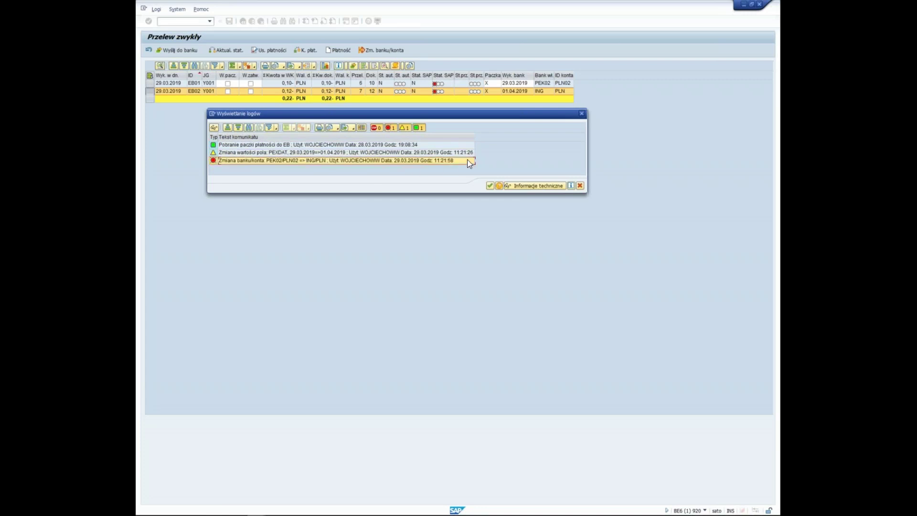
left_click(491, 186)
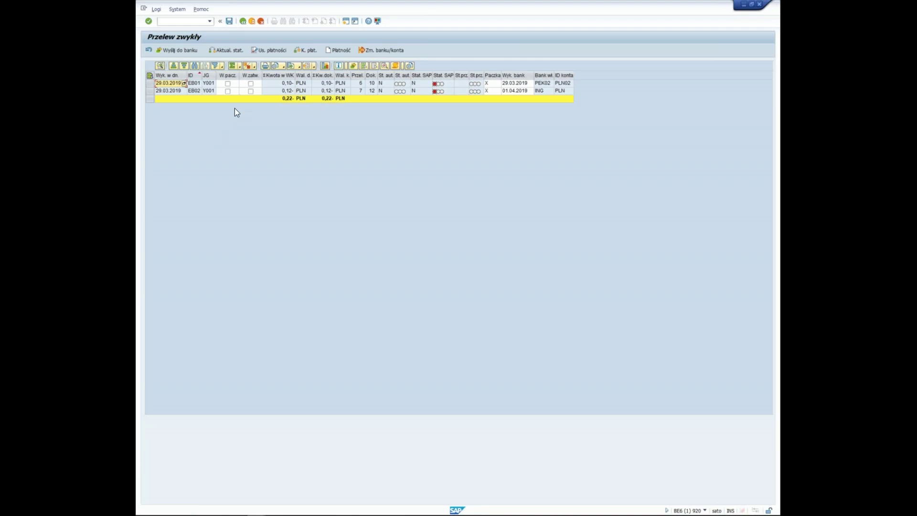
Step: Mark package EB02 as sent for approval (W.zatw.) and run K. płat. on it
left_click(251, 91)
left_click(149, 91)
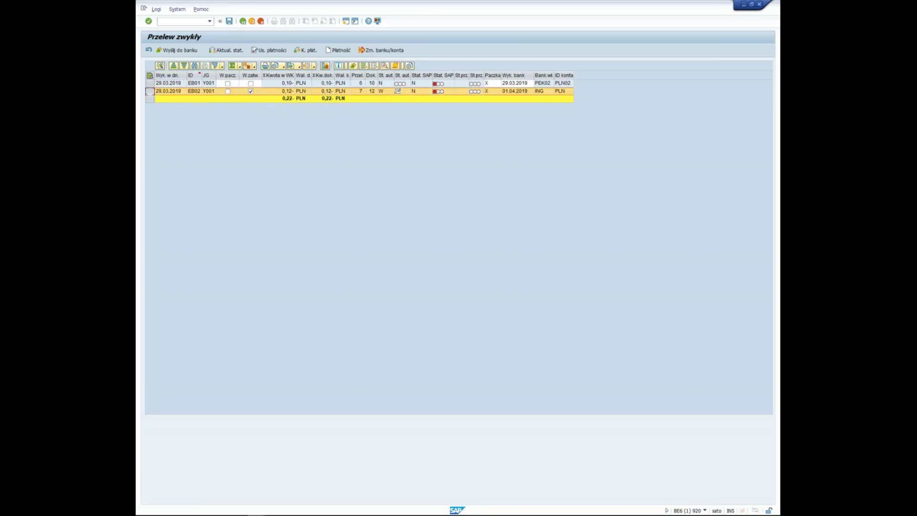
left_click(308, 50)
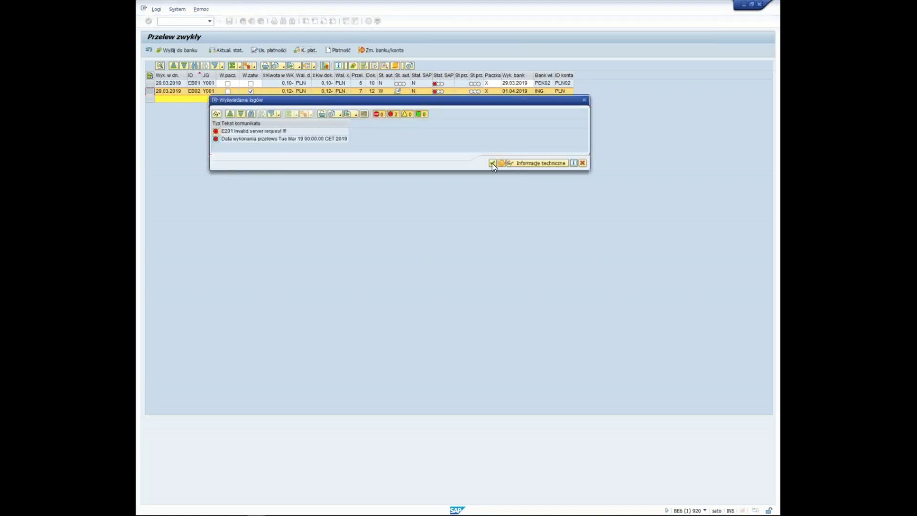
left_click(492, 163)
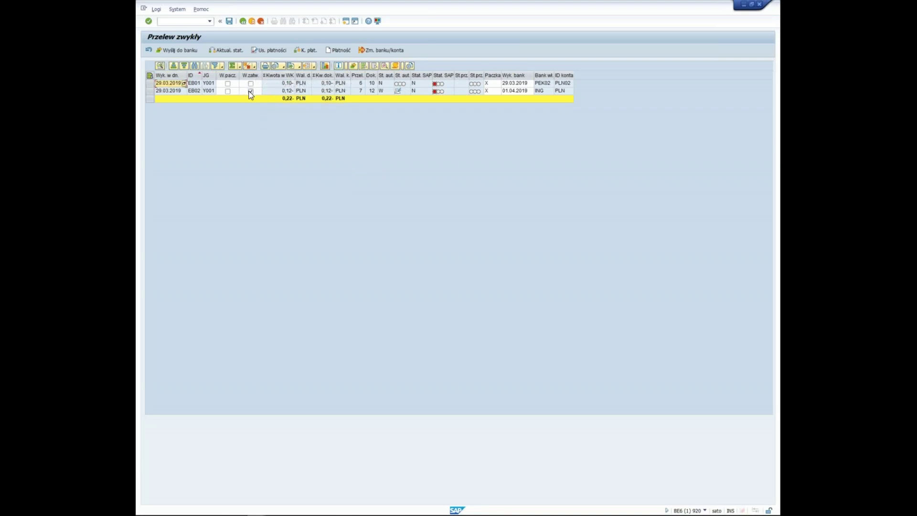
Step: Save the changes made to the payment packages
left_click(385, 91)
left_click(229, 21)
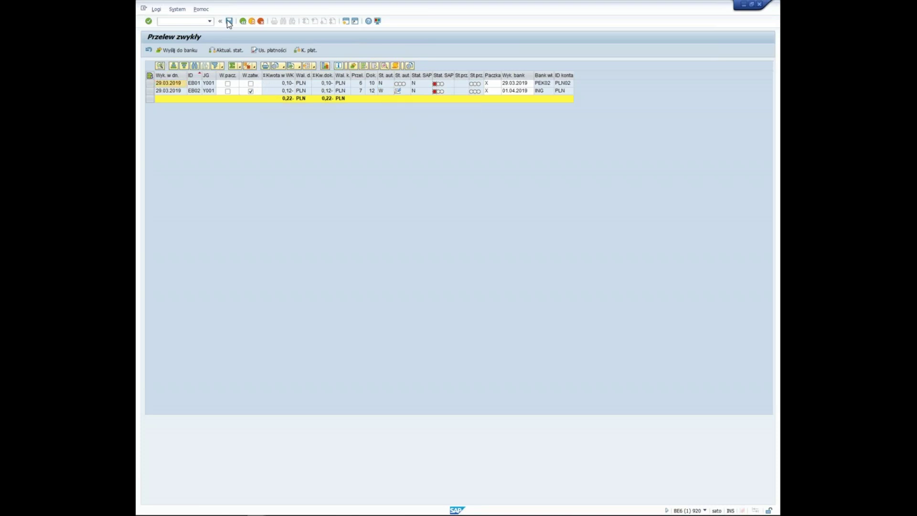
Step: Open the payment acceptance transaction /n/bcceb/app and list the packages using the default selection criteria
left_click(195, 21)
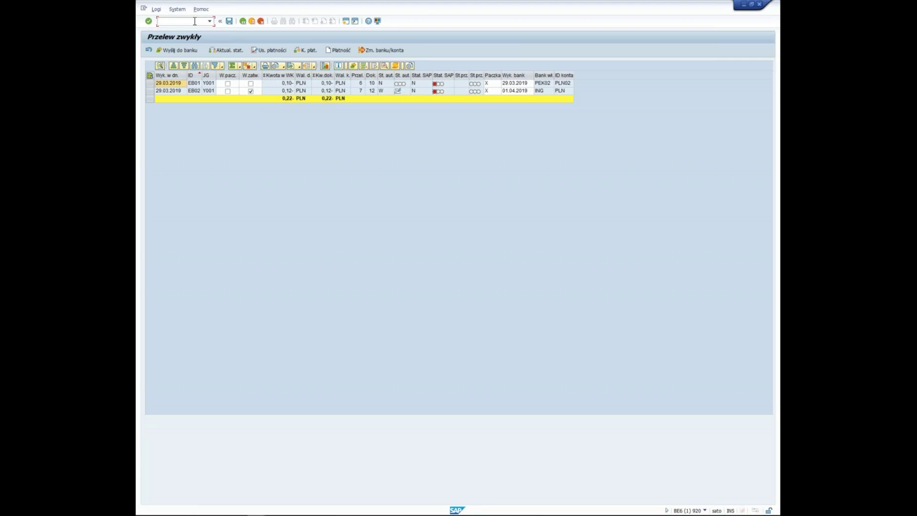
type("/n/bcceb/app")
key("Return")
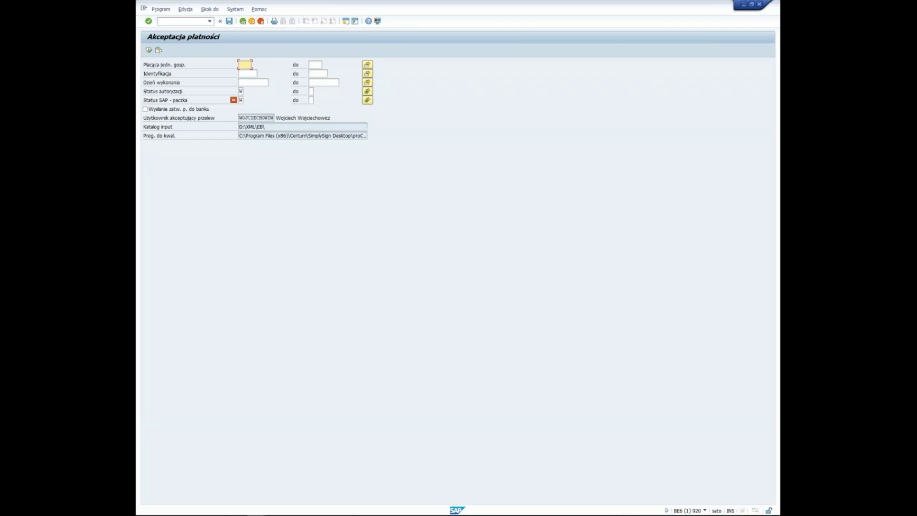
key("F8")
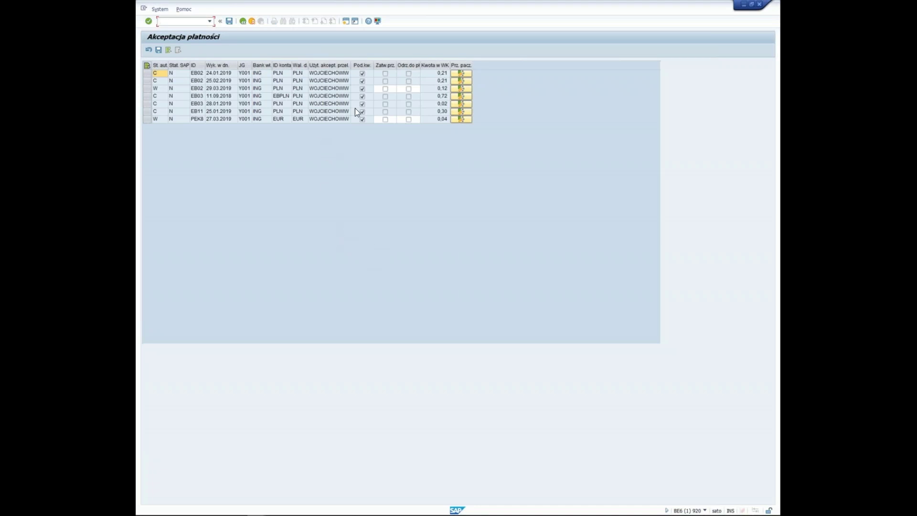
Step: Mark package EB02 of 29.03.2019 as approved (Zatw.prz.) and save it to start the signing procedure
left_click(385, 89)
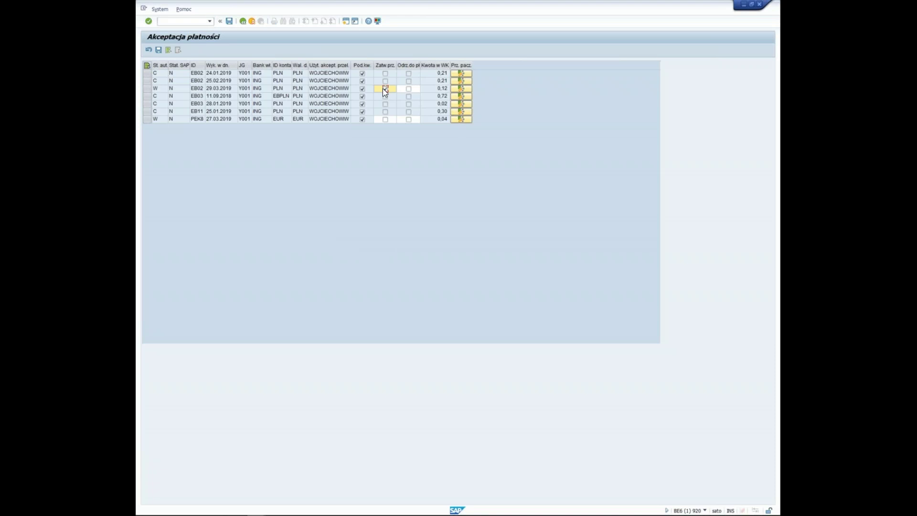
left_click(147, 88)
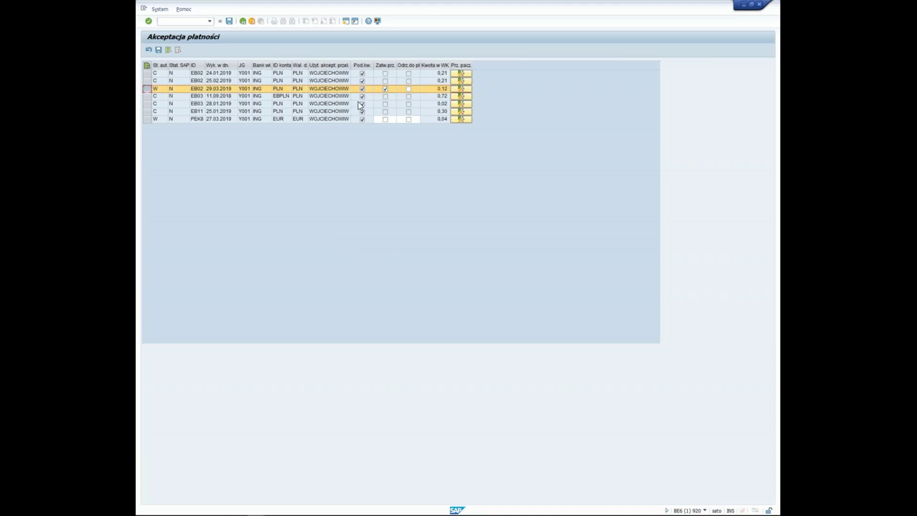
left_click(159, 50)
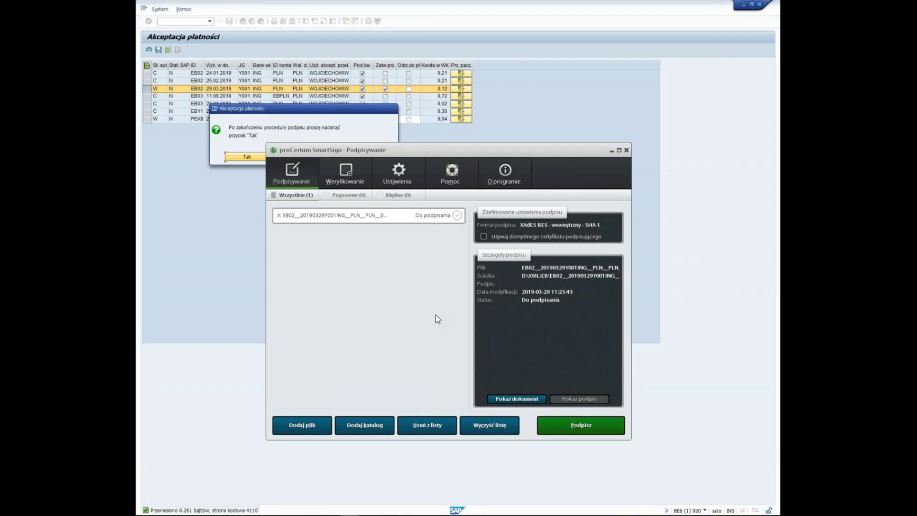
Step: Sign the EB02 package file in proCertum SmartSign with the signer's personal certificate and dismiss the signing summary
left_click(574, 426)
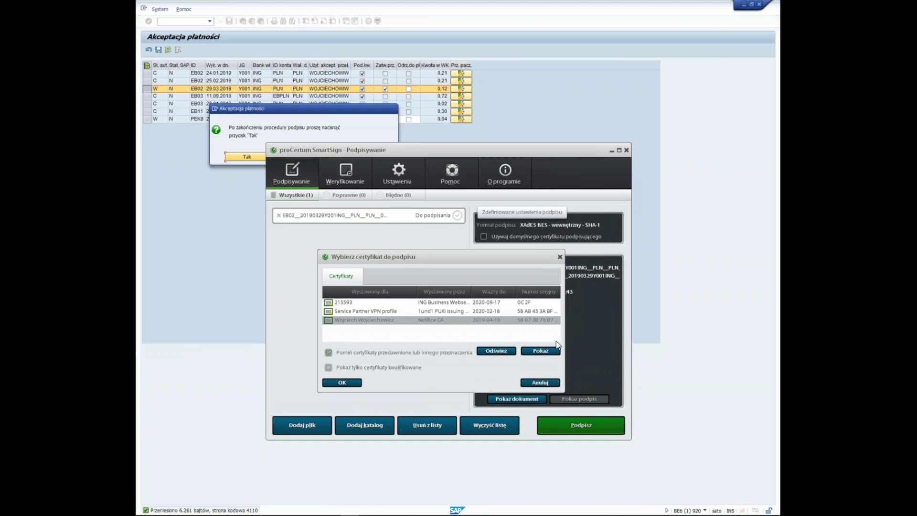
left_click(353, 380)
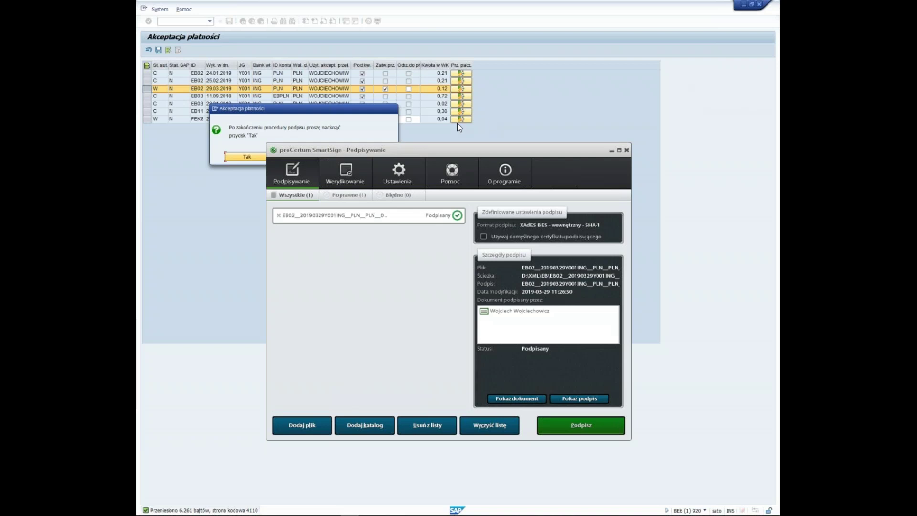
left_click_drag(534, 176, 391, 229)
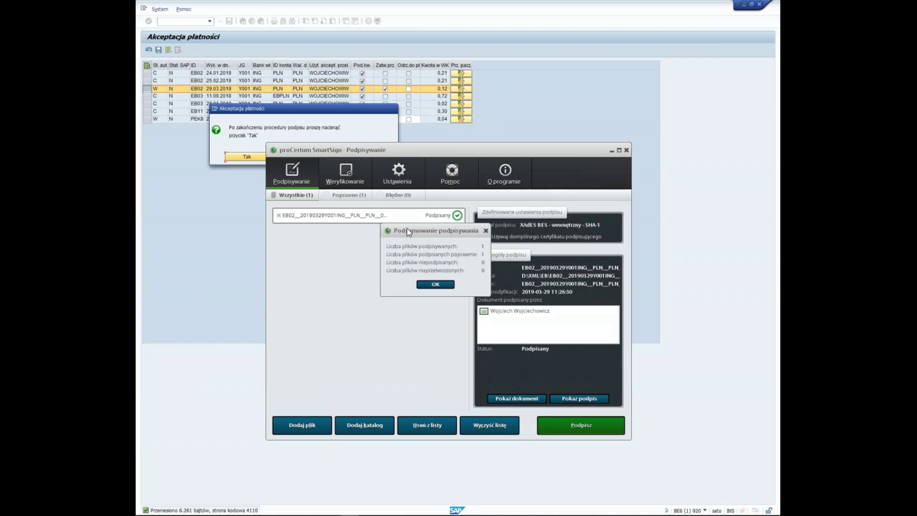
left_click(434, 286)
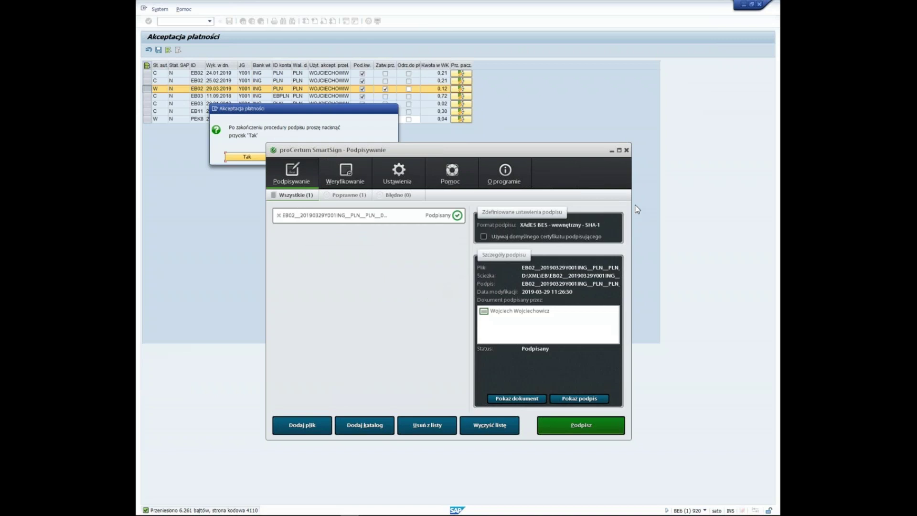
Step: Close proCertum SmartSign and confirm in SAP that the signing procedure for package EB02 is finished
left_click(627, 151)
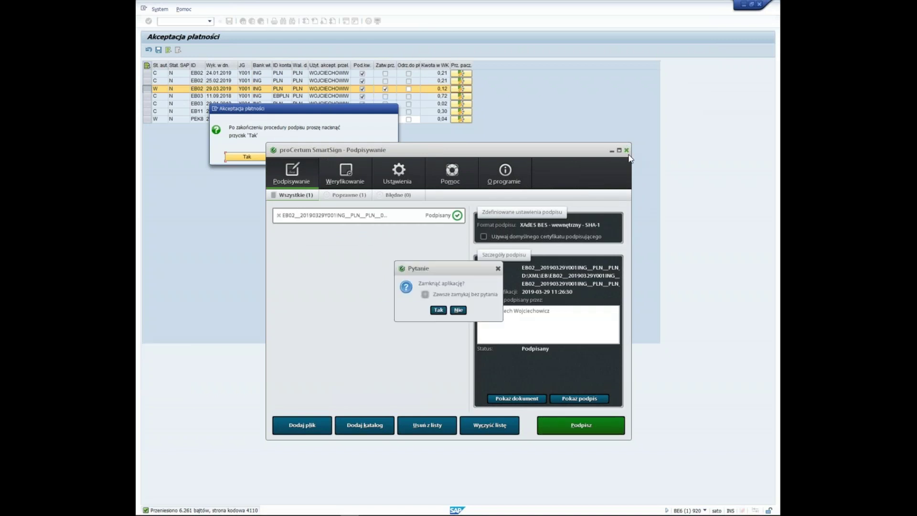
left_click(437, 310)
left_click(243, 158)
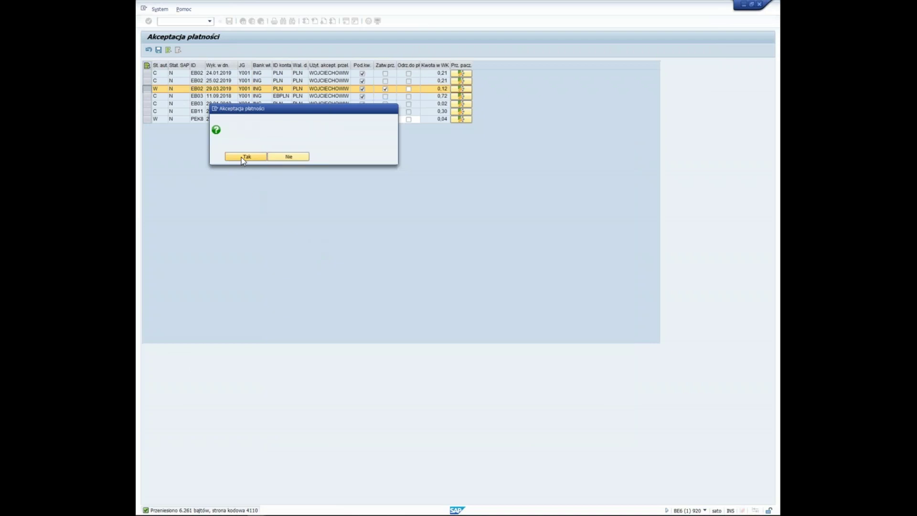
left_click(387, 90)
left_click(148, 88)
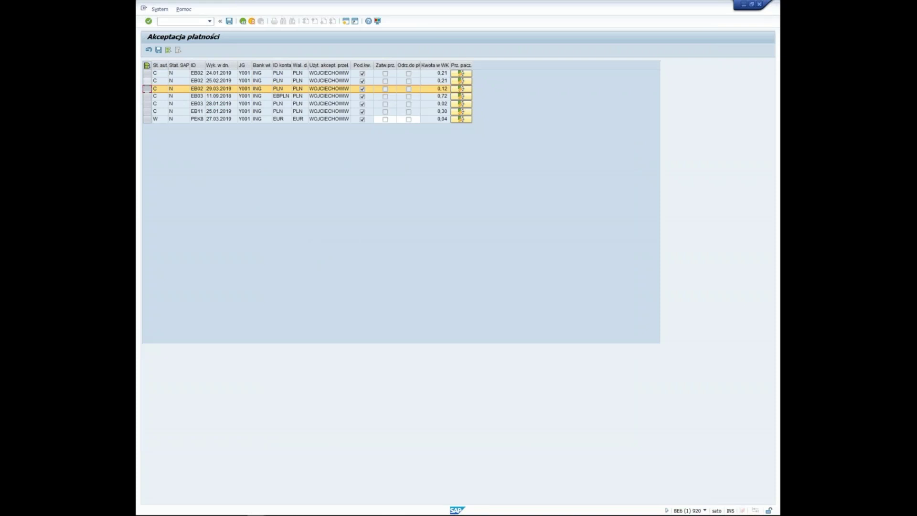
Step: Open transaction /n/bcceb/paym and list the ordinary transfers for company code Y001 with identification *
left_click(175, 21)
type("/n/bcceb/paym")
key("Return")
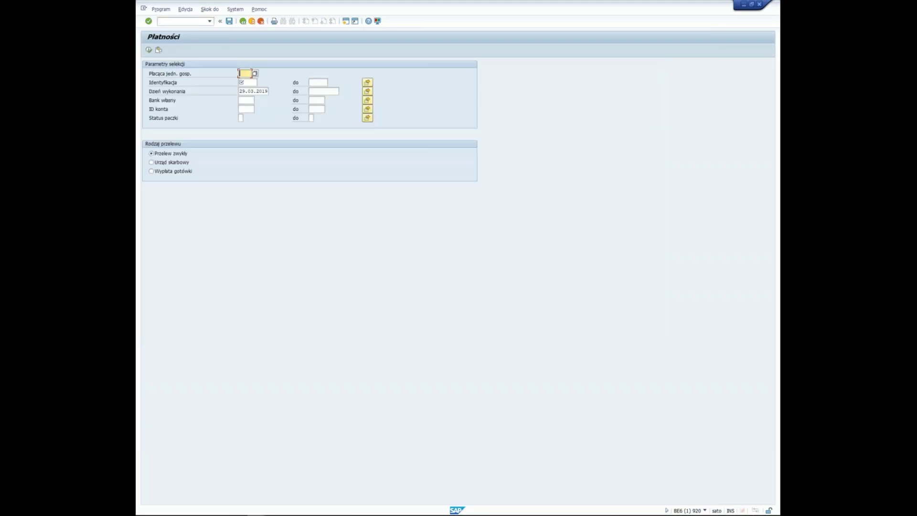
type("y001")
key("Tab")
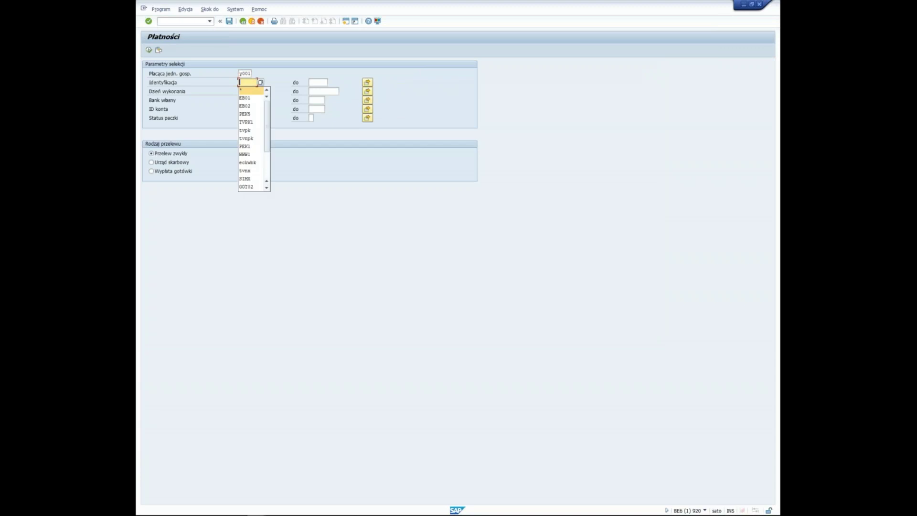
type("*")
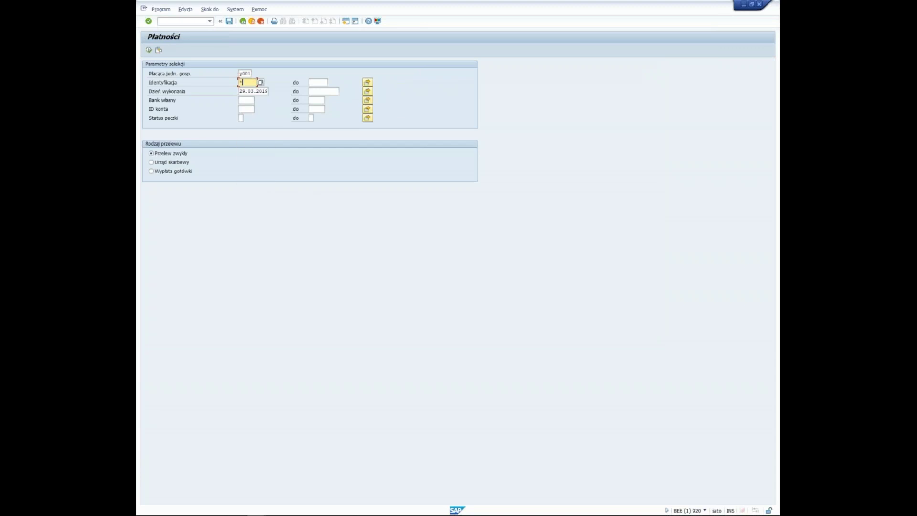
left_click(148, 50)
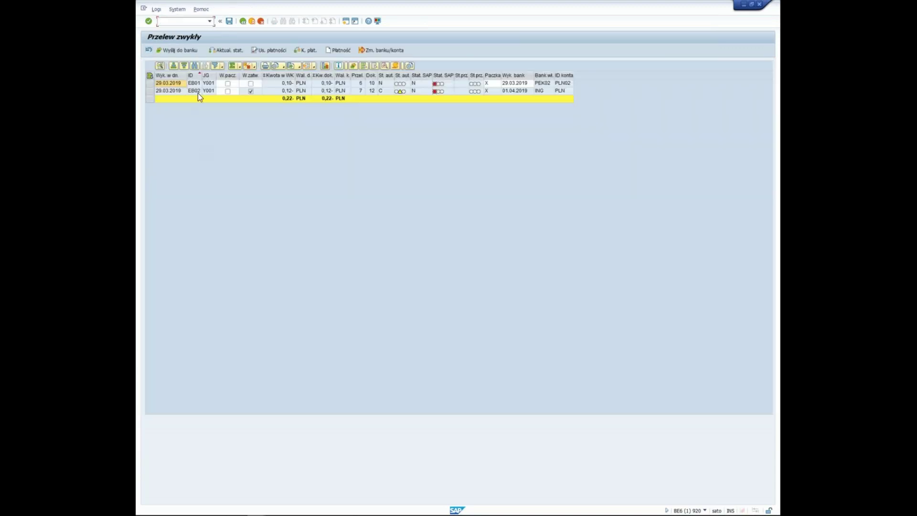
Step: Review package EB02's approval status, bank execution date and individual transfers, then return to the package list
left_click(251, 91)
mouse_move(400, 95)
left_click(509, 93)
double_click(171, 91)
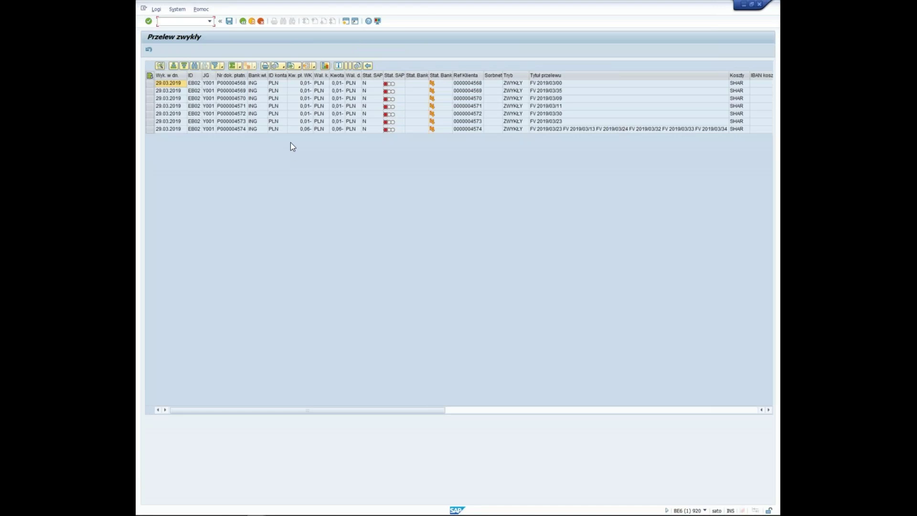
left_click(242, 22)
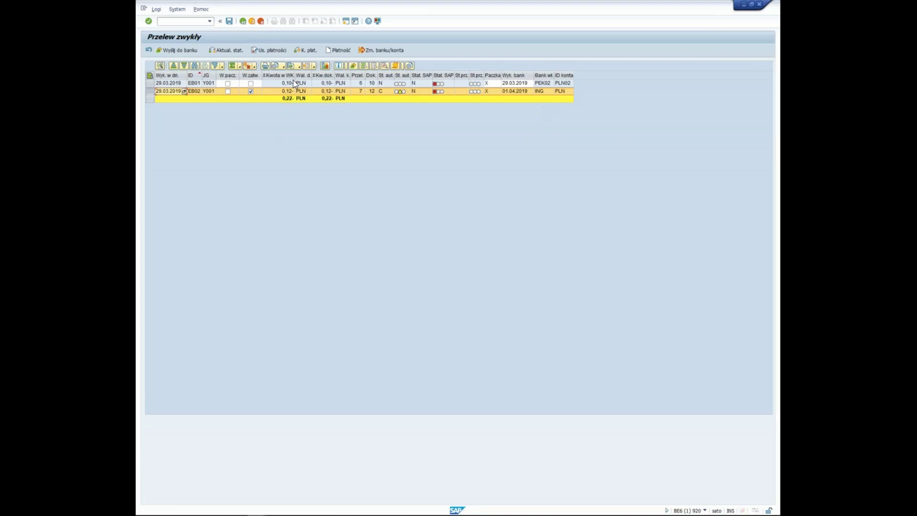
Step: Mark package EB02 for sending (W.pacz.), send it to the bank and close the message log
left_click(227, 91)
left_click(228, 91)
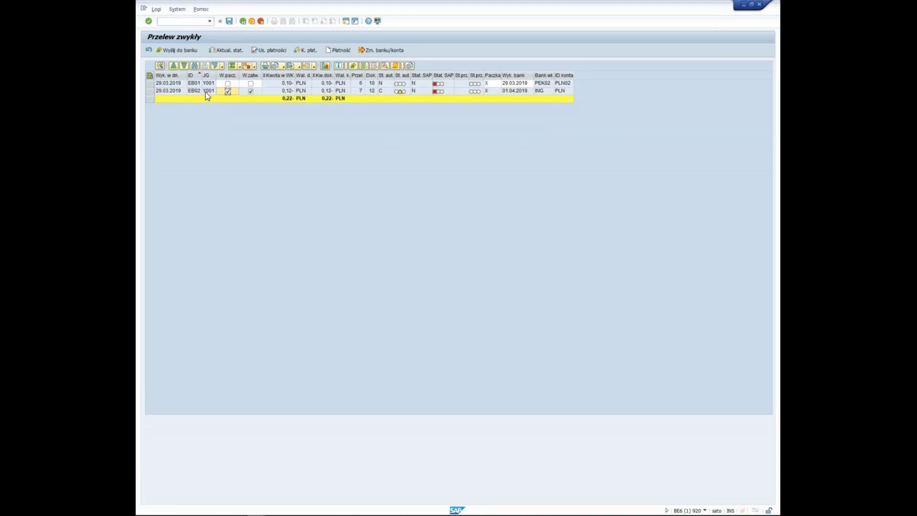
left_click(150, 91)
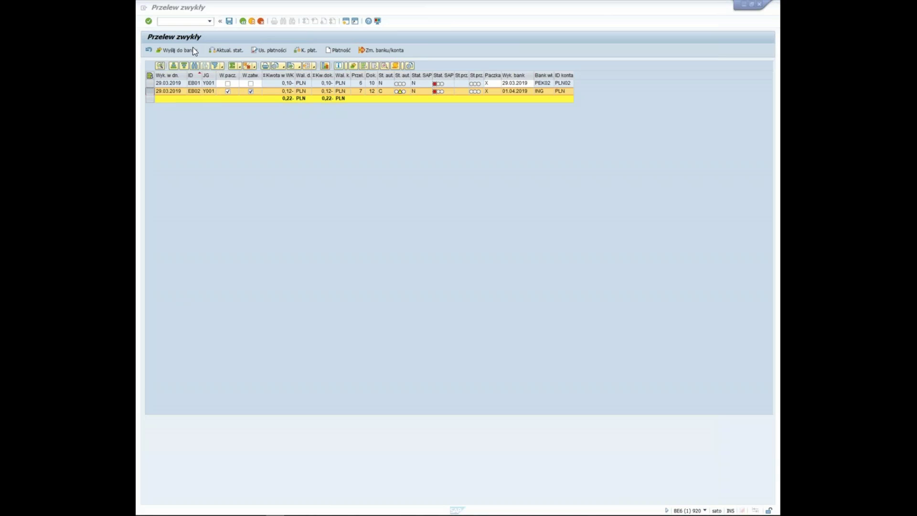
left_click(181, 49)
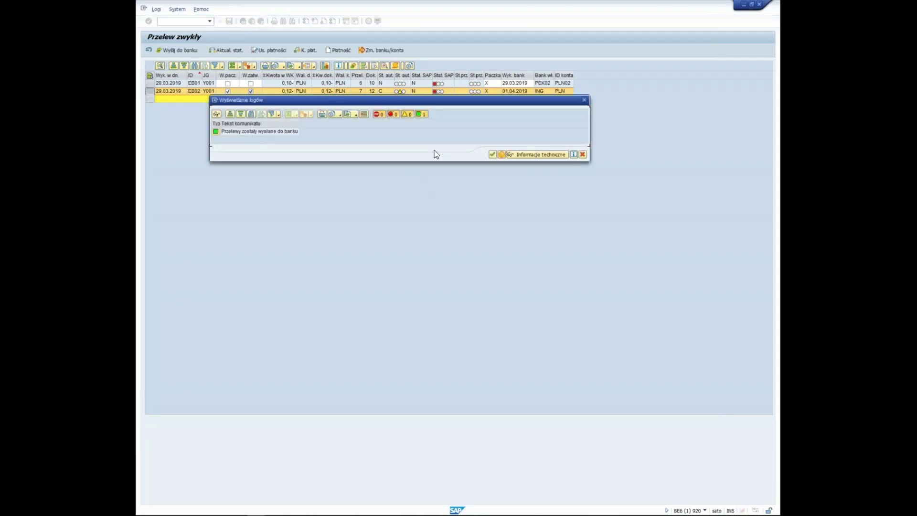
left_click(493, 154)
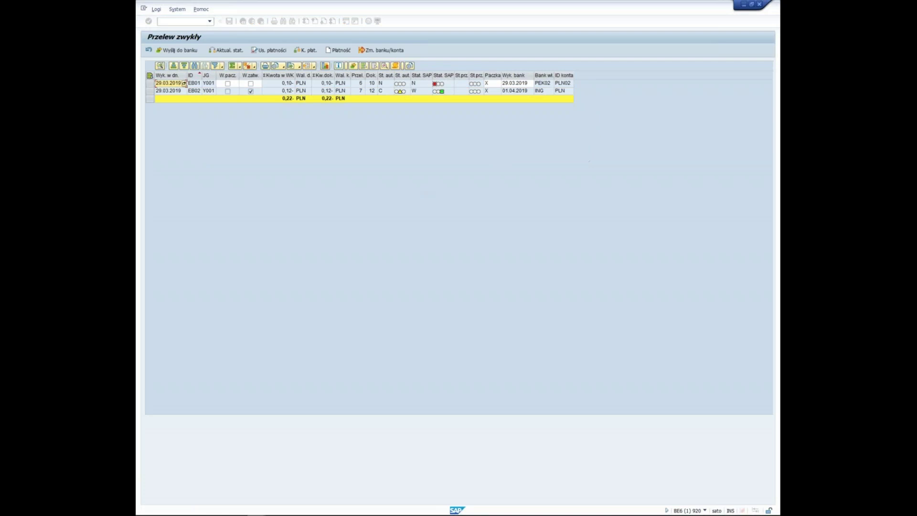
Step: Switch to ING Business and examine the details and orders of the domestic transfer package dated 01.04
mouse_move(440, 91)
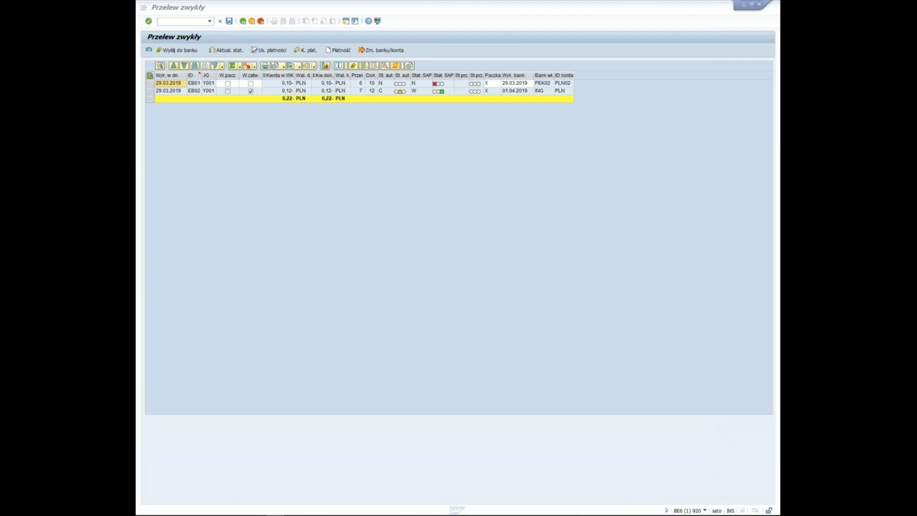
key("alt+Tab")
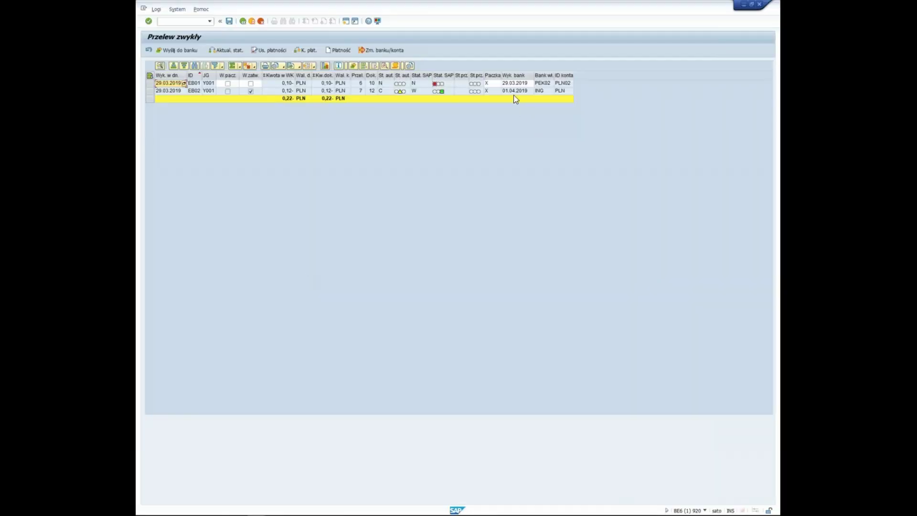
left_click(515, 91)
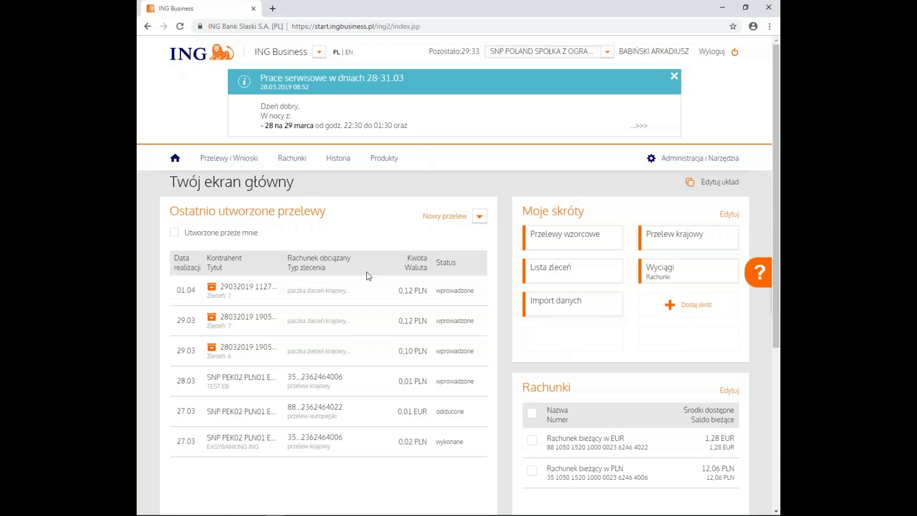
left_click(233, 288)
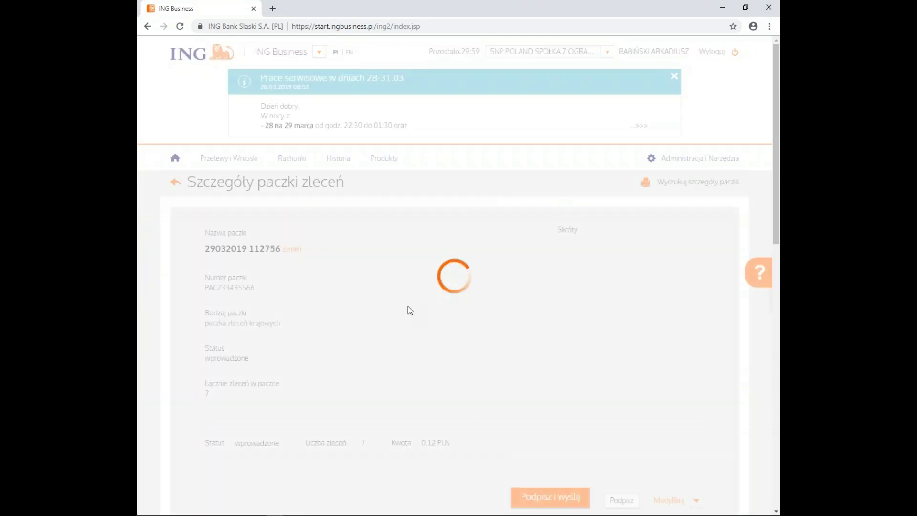
scroll(571, 304, "down", 7)
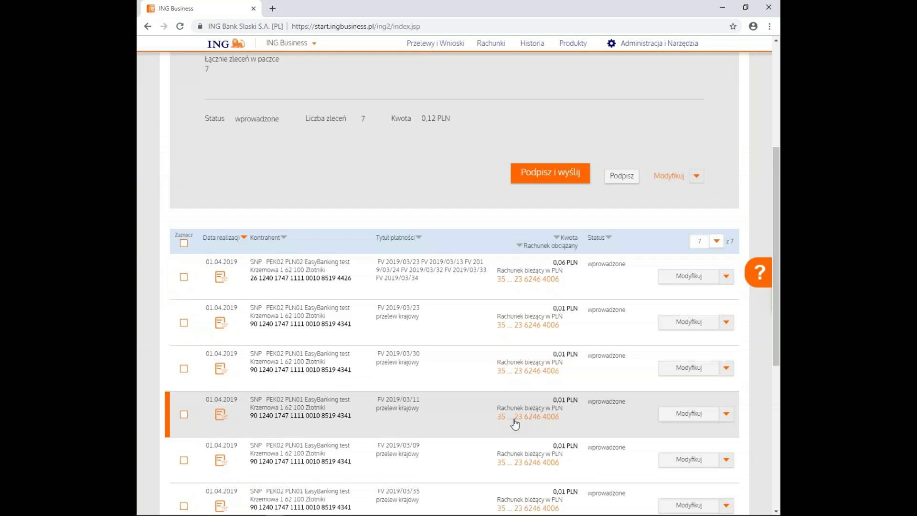
scroll(507, 396, "down", 5)
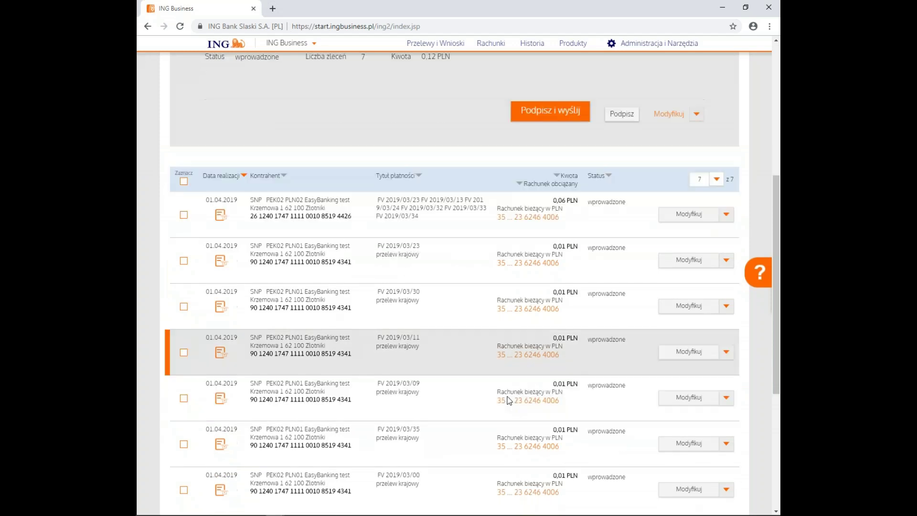
scroll(499, 390, "up", 5)
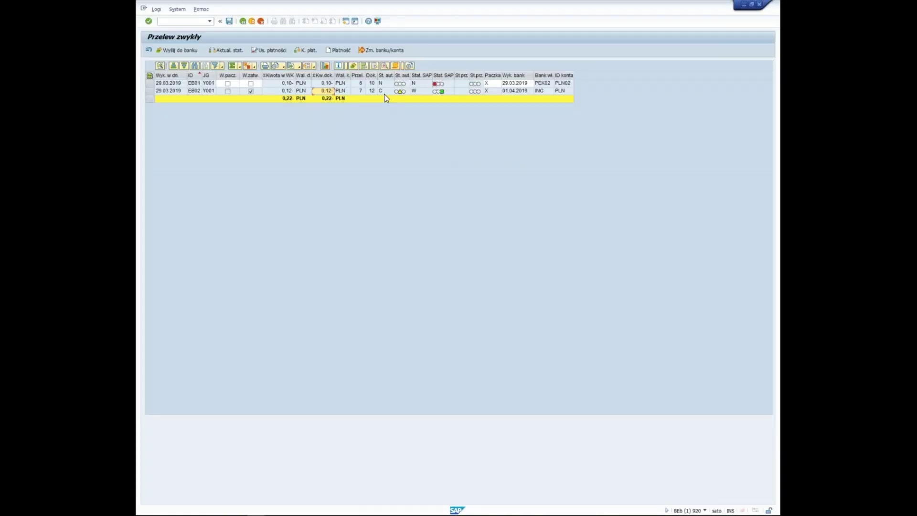
Step: Return to SAP and update the bank processing status of package EB02 (Aktual. stat.)
left_click(149, 91)
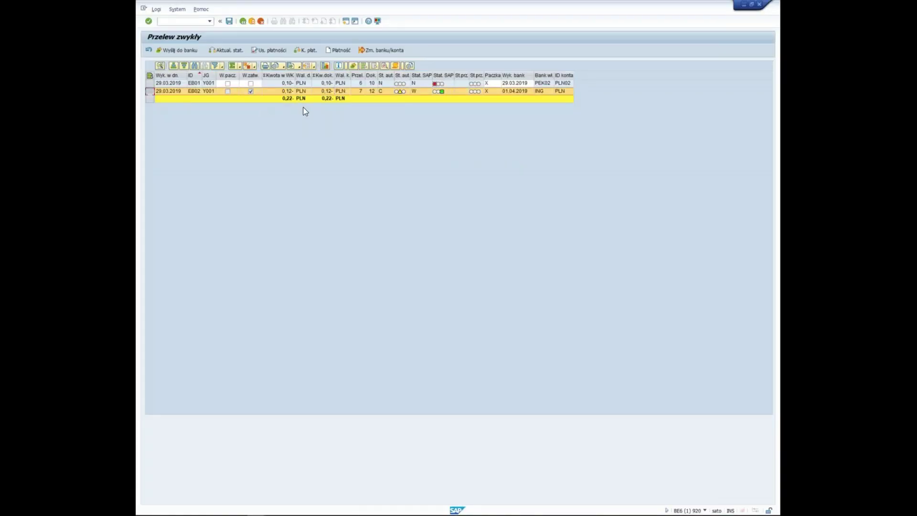
left_click(225, 49)
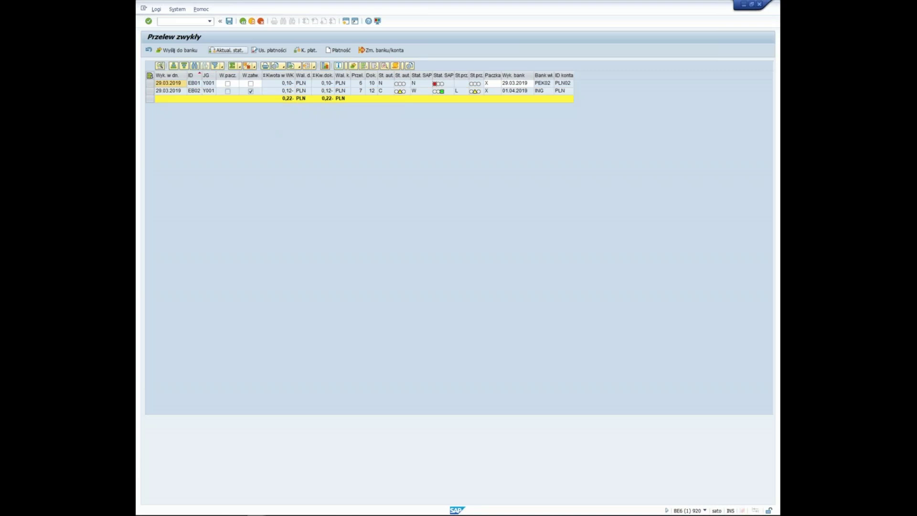
left_click(149, 91)
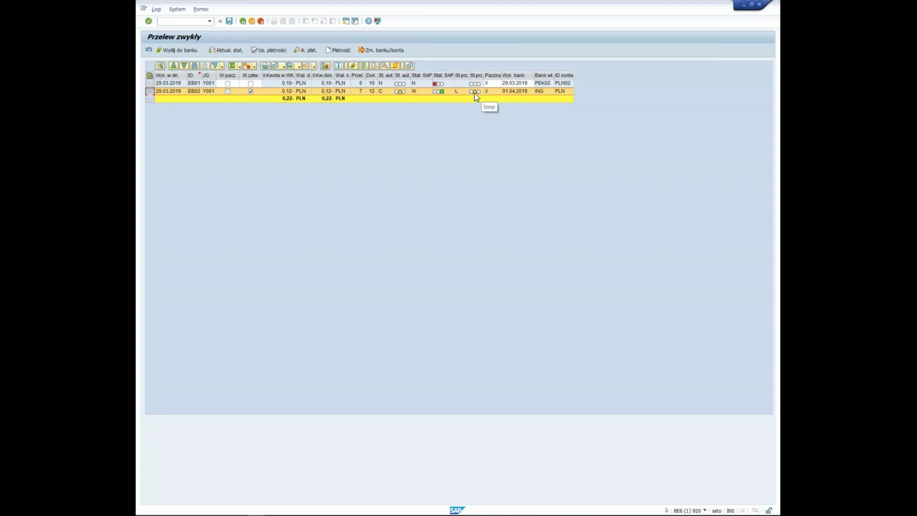
Step: Check the statuses of the individual orders in the sent package in ING Business
left_click(175, 94)
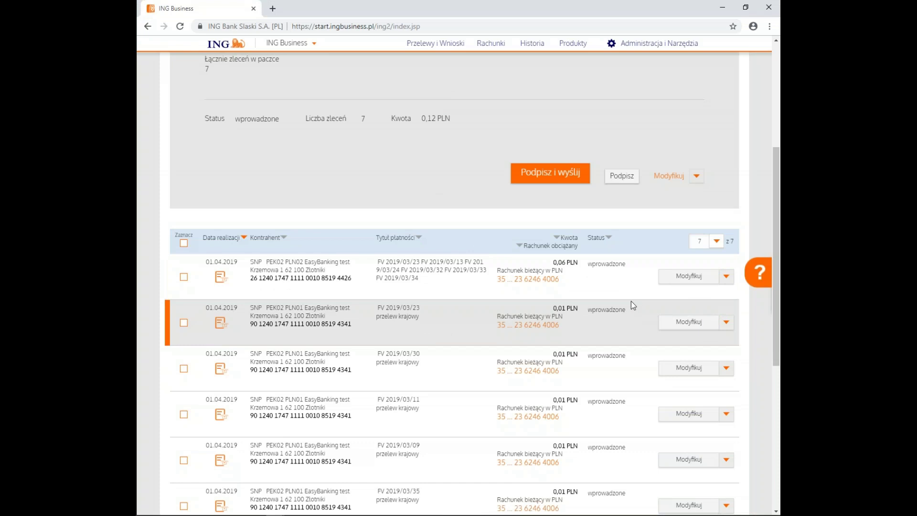
scroll(622, 305, "down", 5)
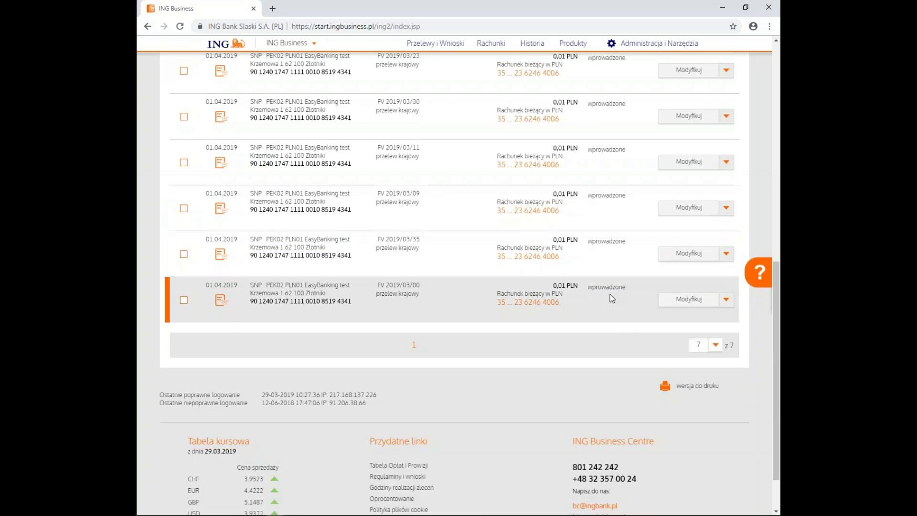
Step: Switch to SAP, mark package EB01 for sending (W.pacz.), try to send it to the bank and close the message log
key("alt+Tab")
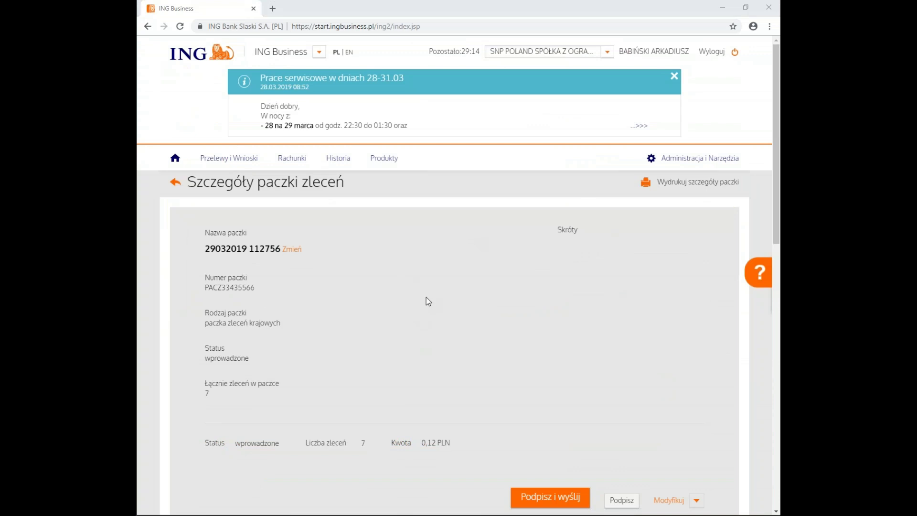
left_click(243, 22)
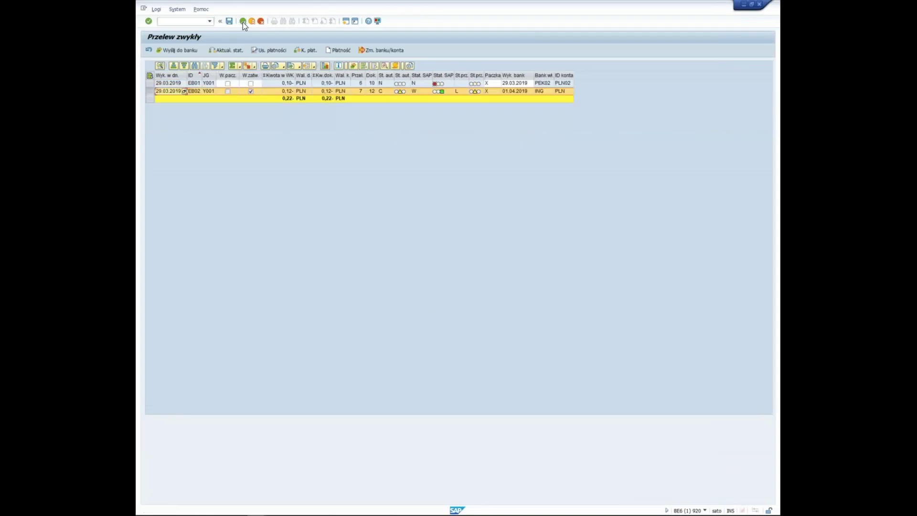
left_click(149, 84)
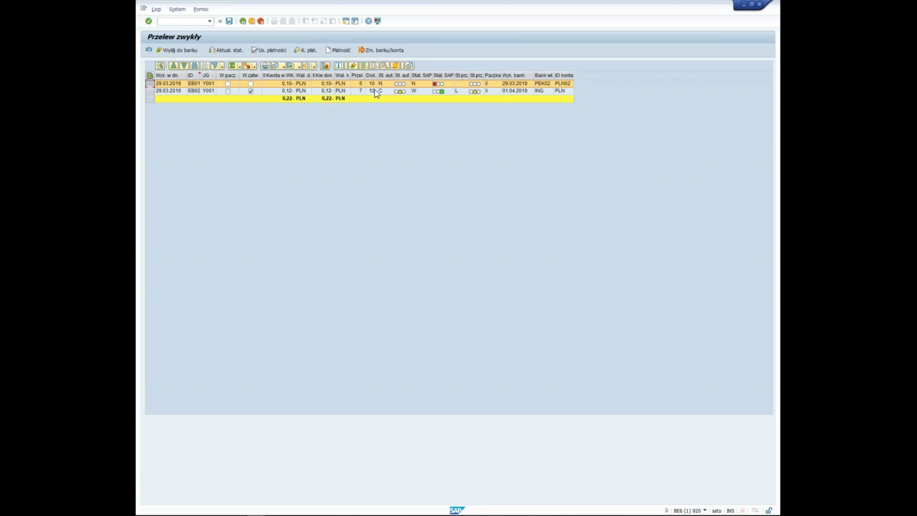
left_click(228, 84)
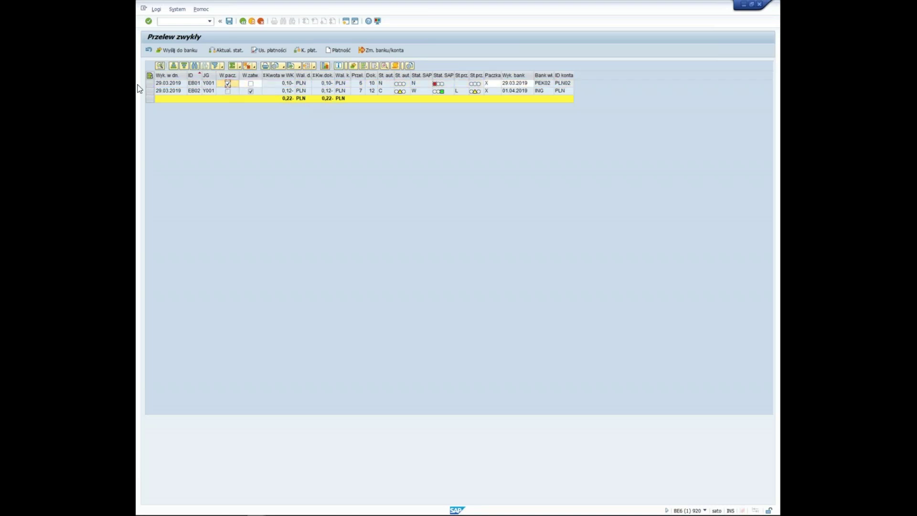
left_click(184, 53)
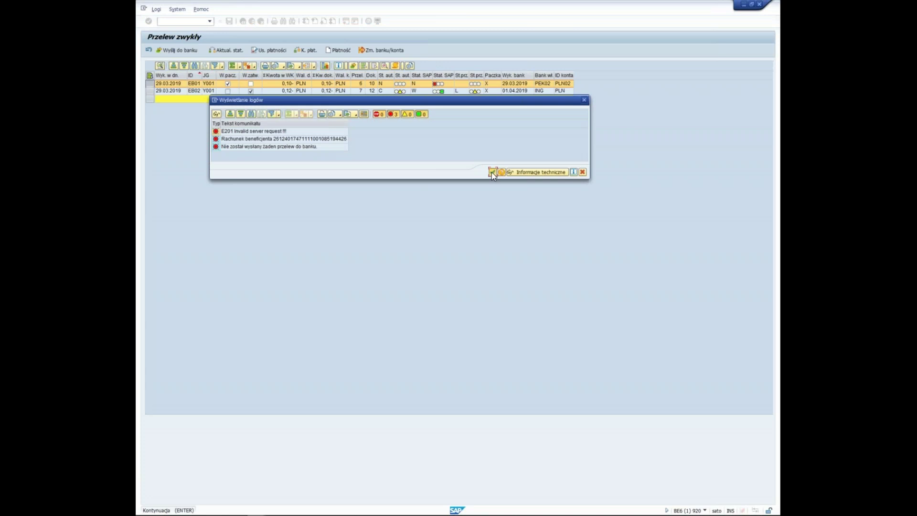
left_click(492, 172)
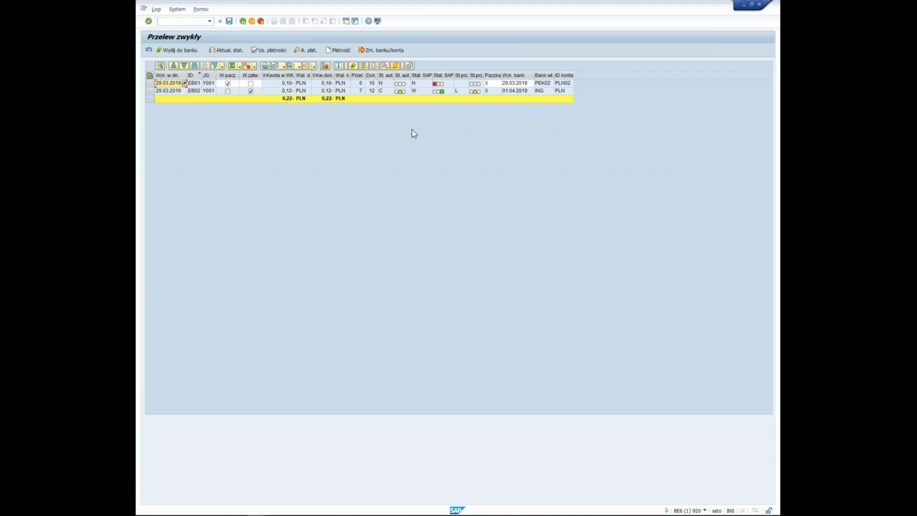
Step: Return to the payment selection and list payments with execution dates from 28.03.2019 to 31.12.9999
left_click(244, 21)
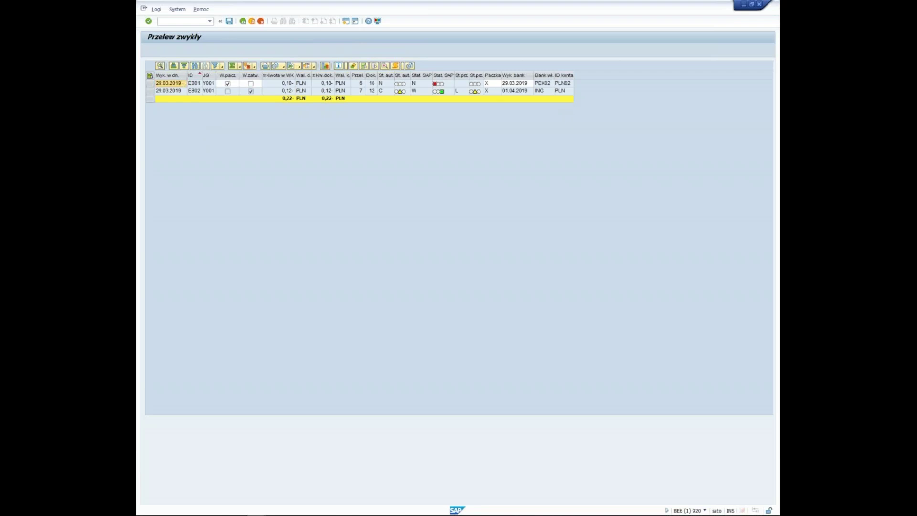
left_click(289, 157)
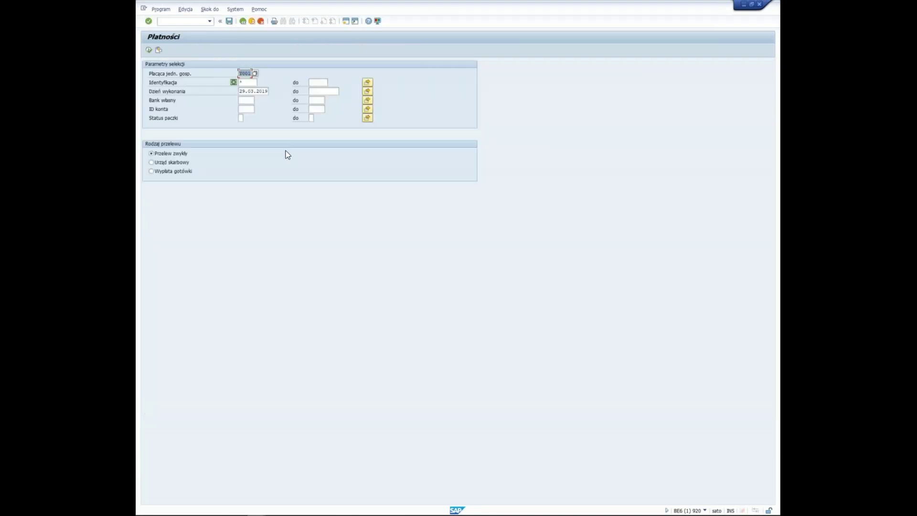
key("ctrl+a")
key("Delete")
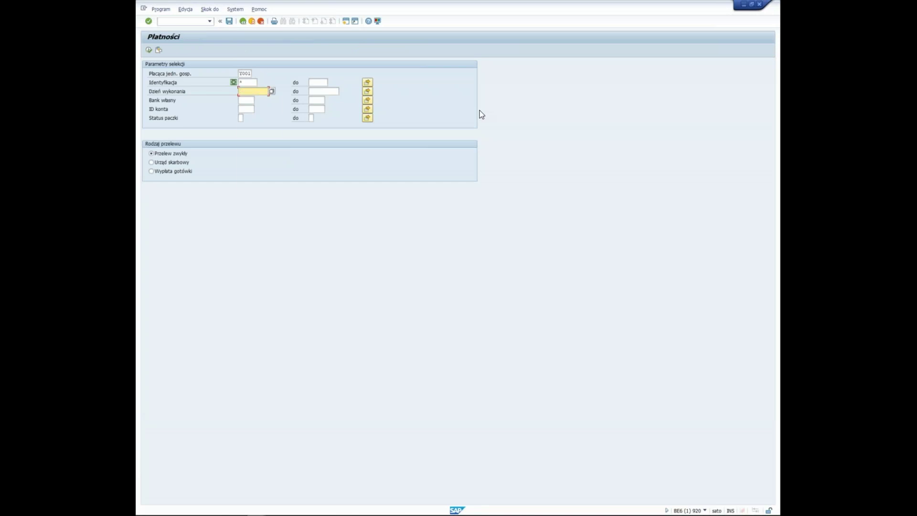
key("Return")
key("Tab")
key("Down")
key("Return")
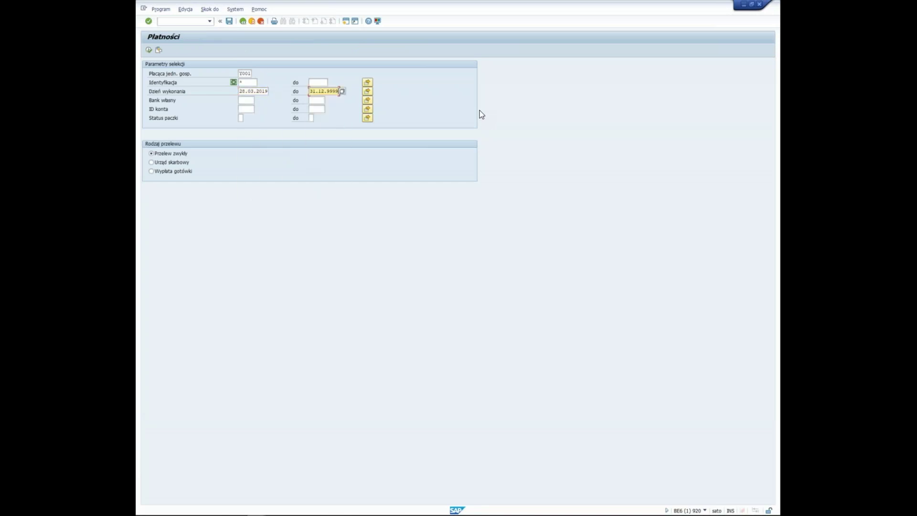
left_click(148, 50)
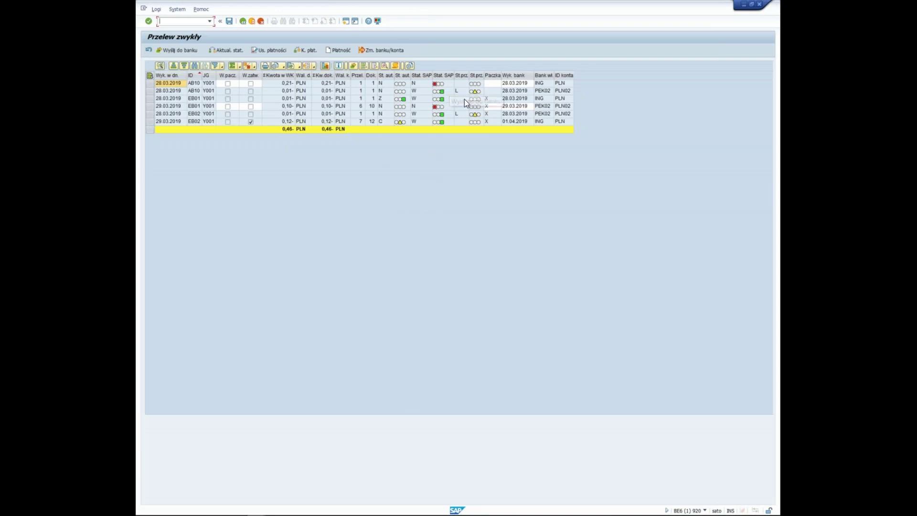
Step: Check the bank status of the transfer inside the AB10 entry for house bank PEK02, and return to the list
mouse_move(477, 91)
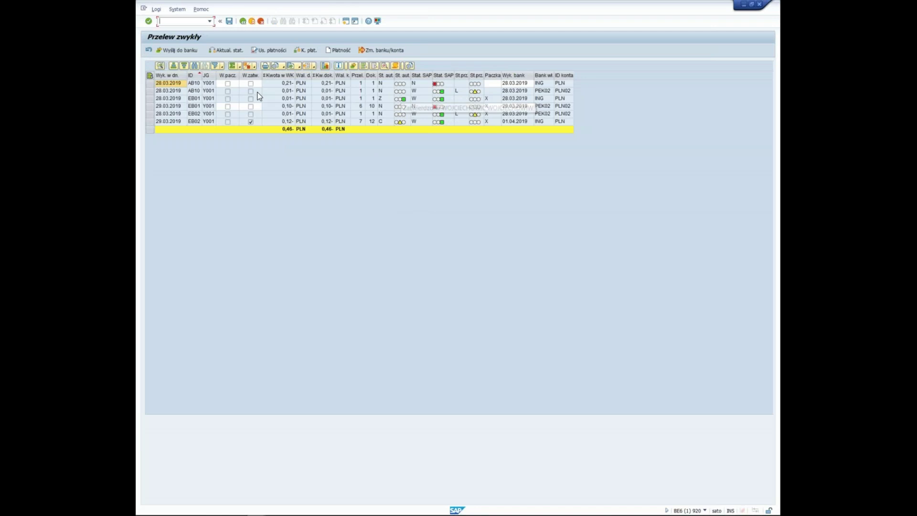
double_click(171, 91)
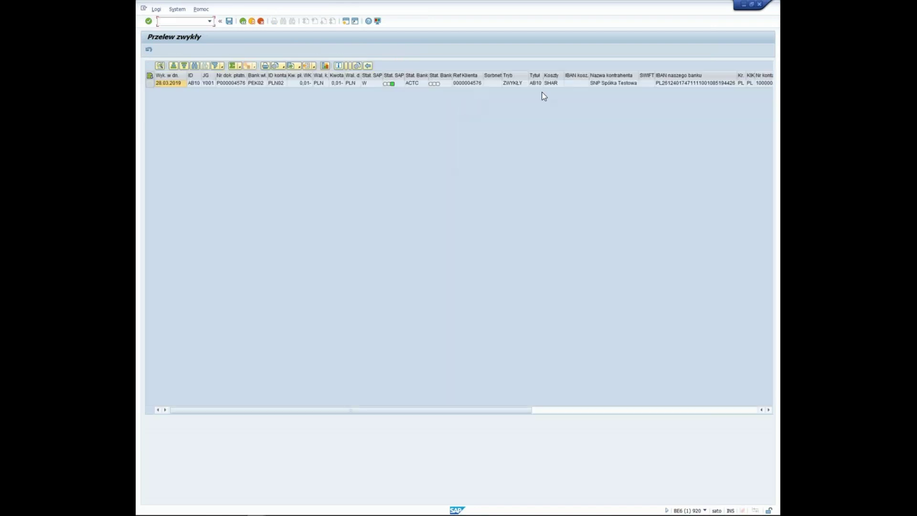
mouse_move(434, 84)
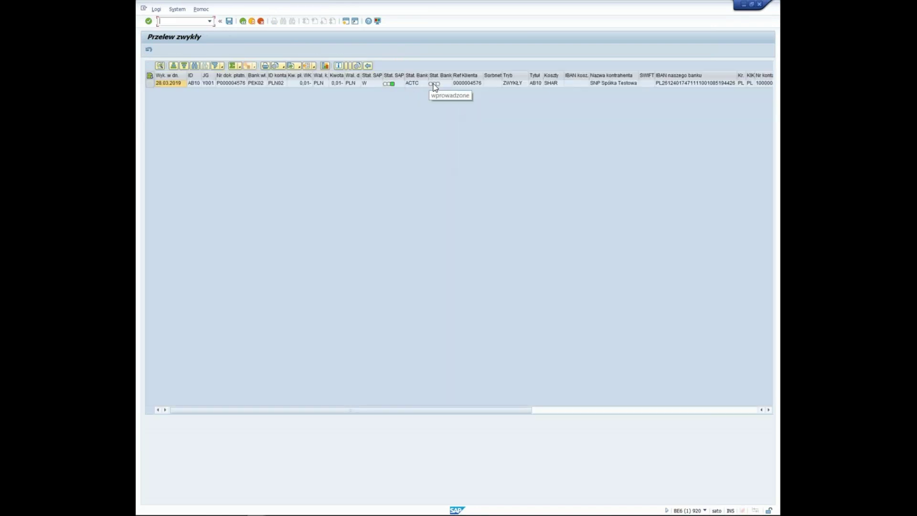
left_click(242, 21)
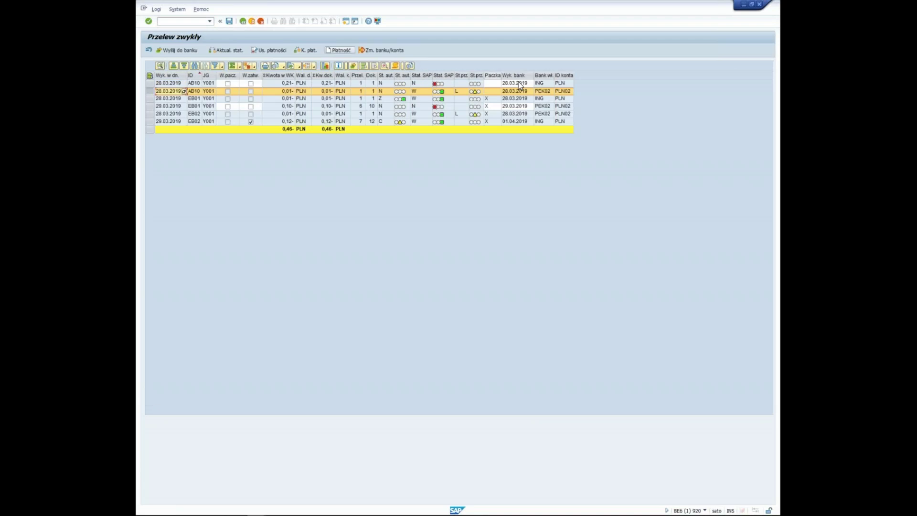
Step: Select all listed packages, update their bank statuses (Aktual. stat.) and check the processing statuses
left_click(462, 115)
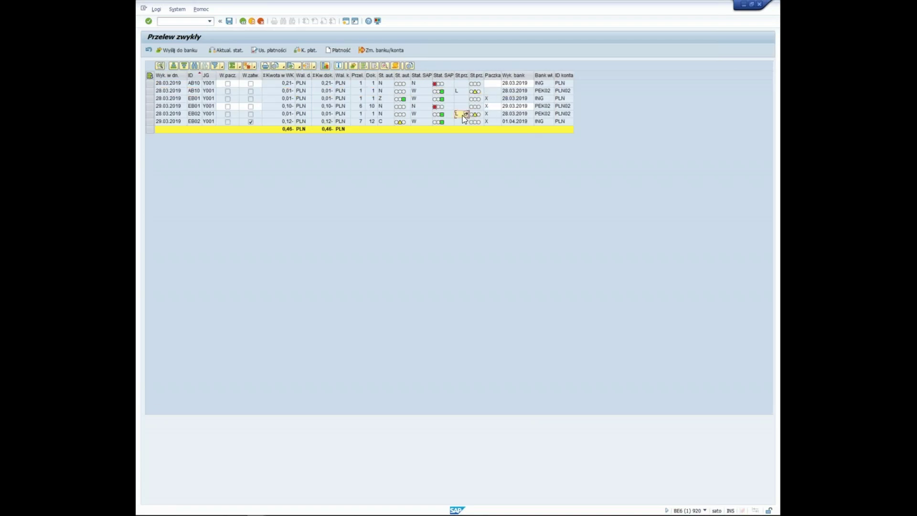
left_click(149, 76)
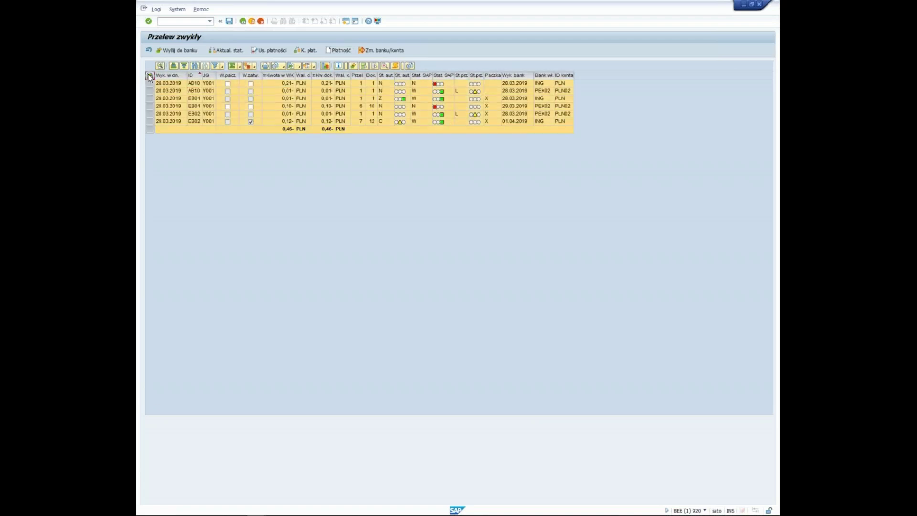
left_click(225, 49)
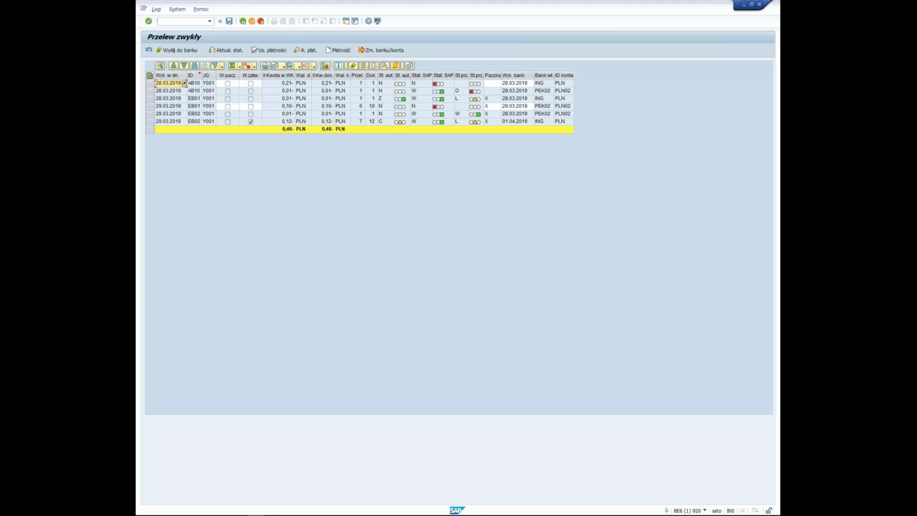
left_click(476, 116)
mouse_move(474, 116)
mouse_move(477, 93)
Step: Open the bank account items report with /n/bcceb/rep and set company code Y001, house bank ING and account ID PLN
left_click(229, 22)
left_click(193, 22)
type("/n/bcceb/rep")
key("Return")
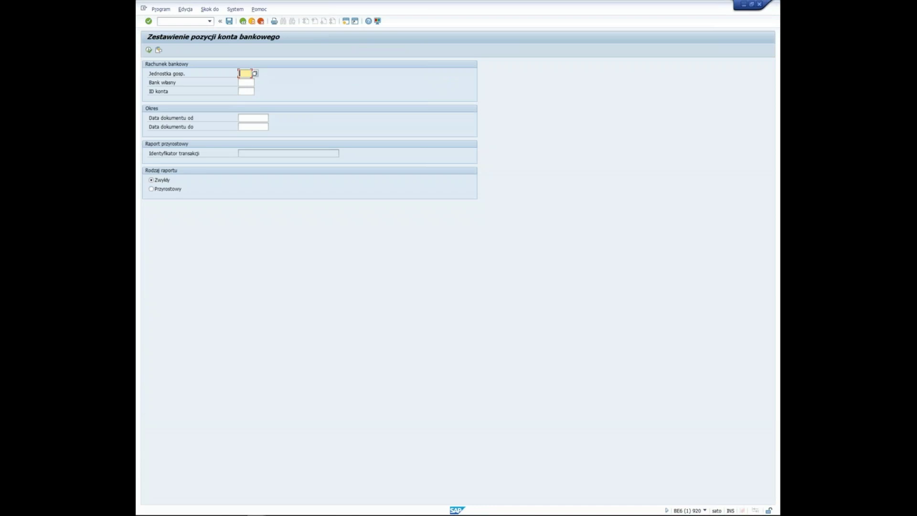
type("y001")
key("Tab")
type("ING")
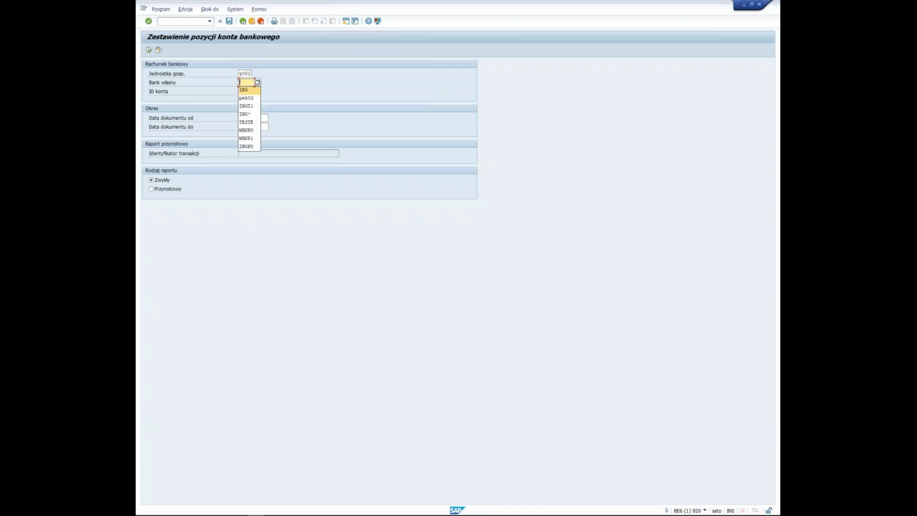
key("Tab")
type("pln")
key("Tab")
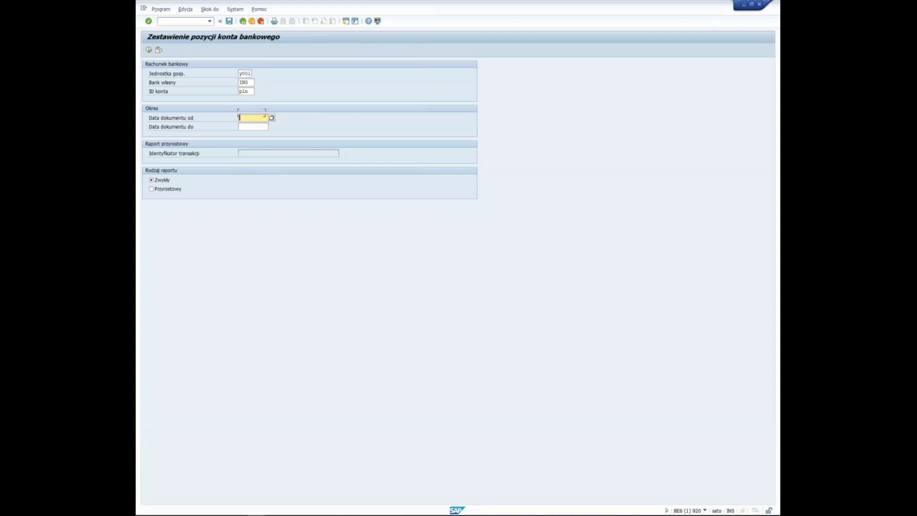
Step: Run the bank account items report for document dates from 01.01.2019 to 01.04.2019
type("01.01.2019")
key("Tab")
type("01.04.2019")
left_click(149, 50)
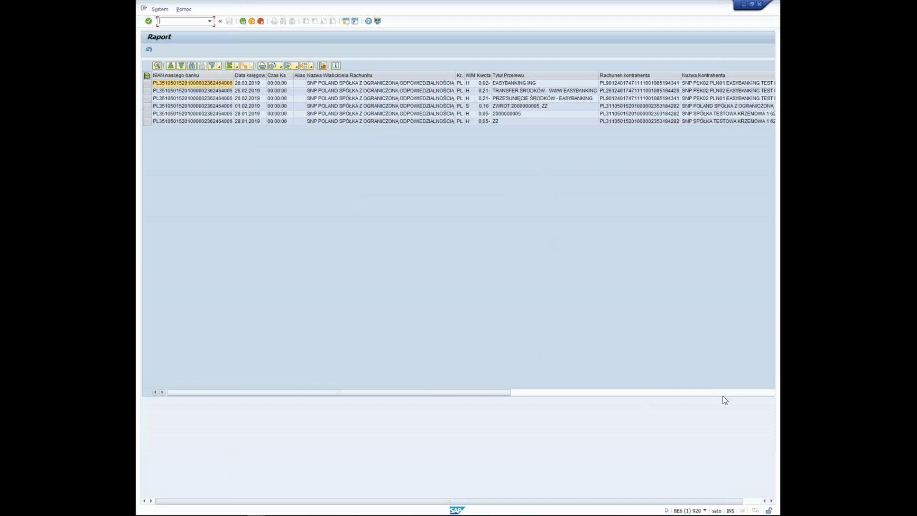
Step: Examine the report's counterparty, reference, Kod and transaction code (Kod tr.) columns
left_click(747, 395)
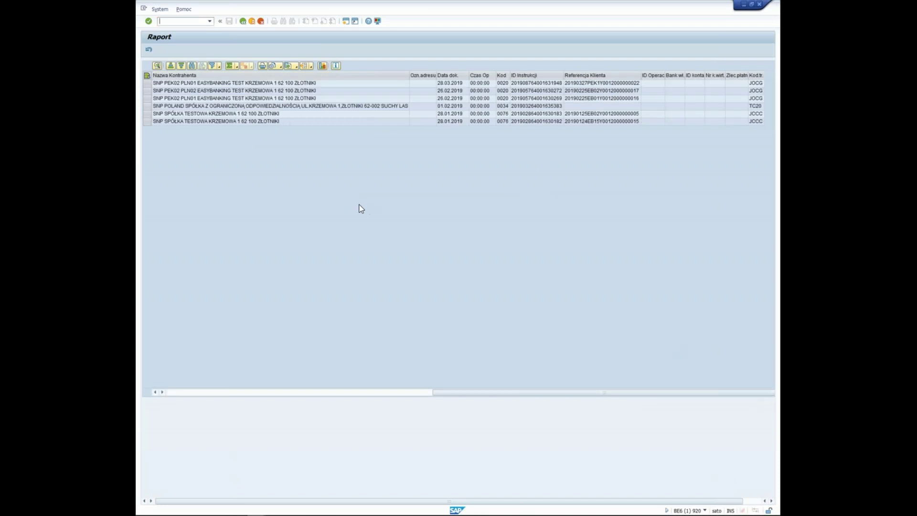
left_click_drag(551, 388, 463, 392)
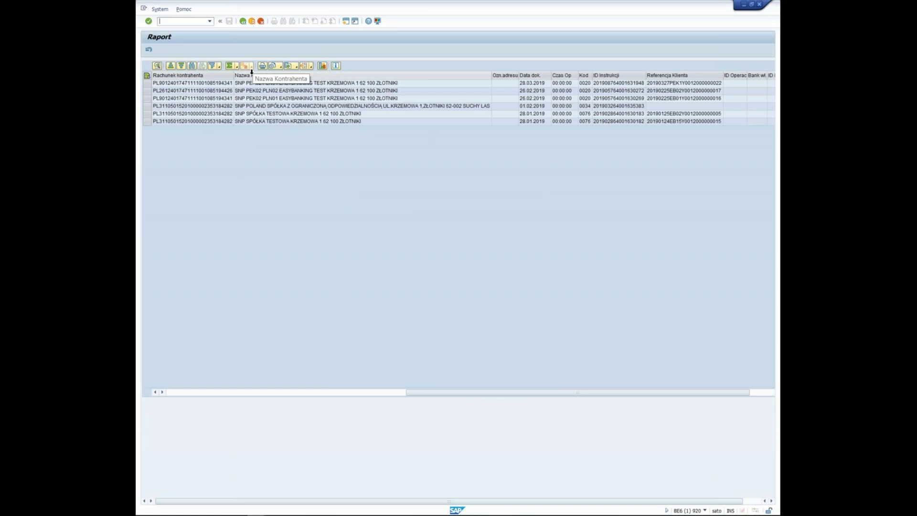
left_click(761, 391)
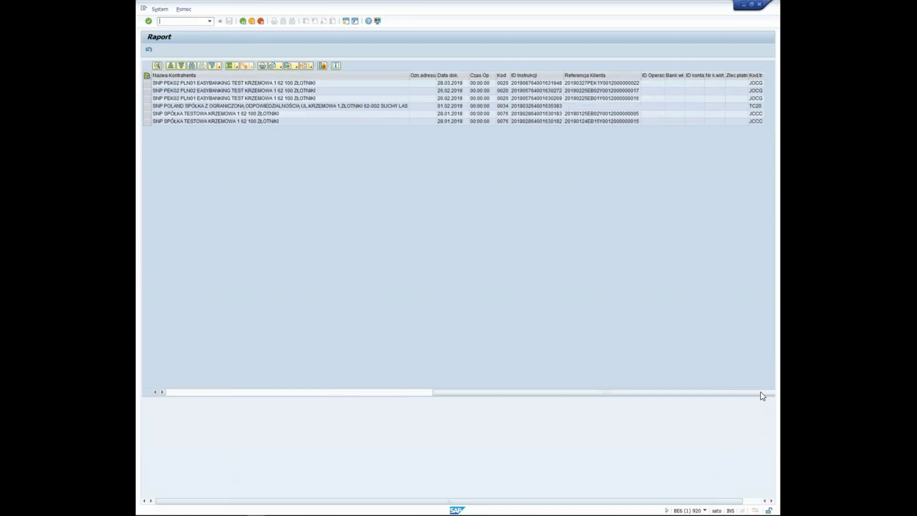
left_click(756, 75)
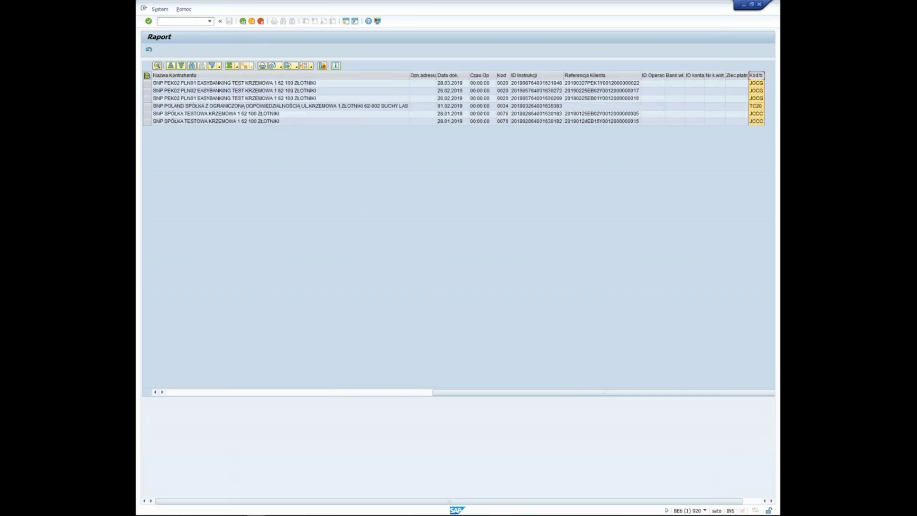
left_click(503, 75)
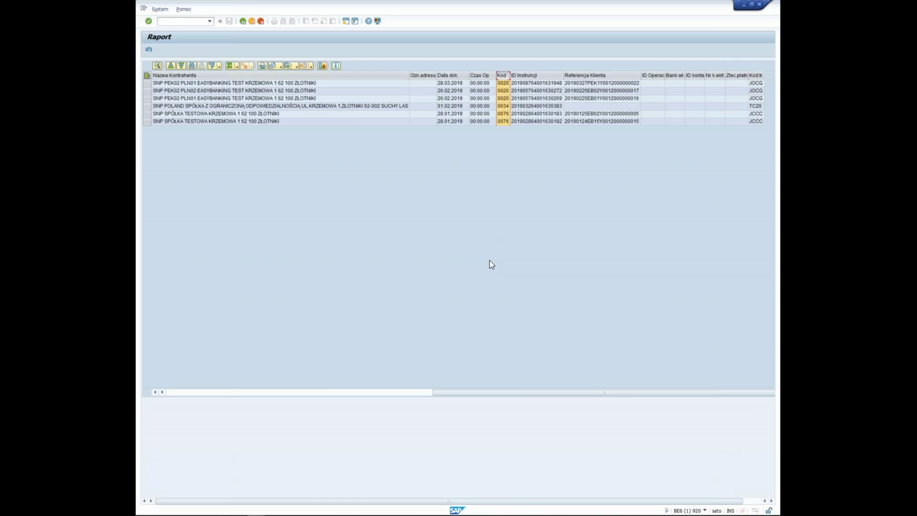
left_click(197, 394)
left_click(189, 395)
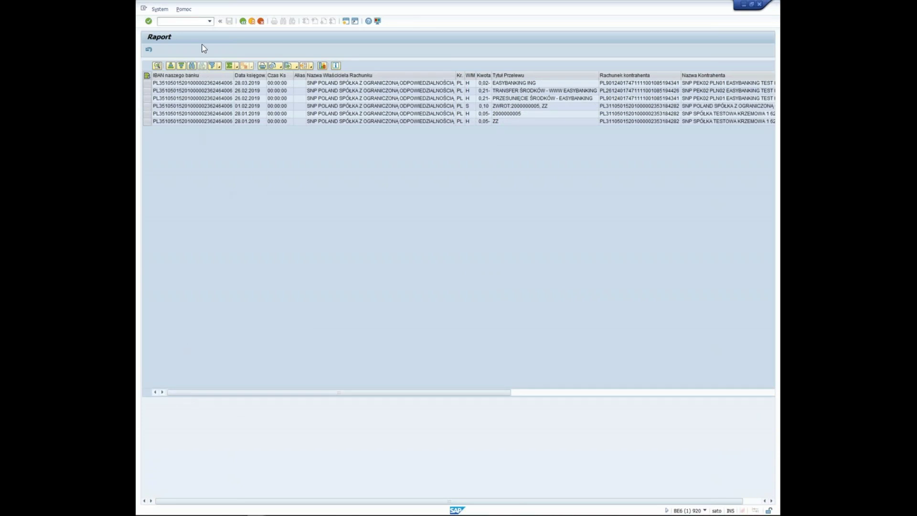
Step: Leave the report, open the account statement transaction (Wyciąg) and set company code Y001, house bank ING and account ID PLN
left_click(243, 21)
left_click(180, 25)
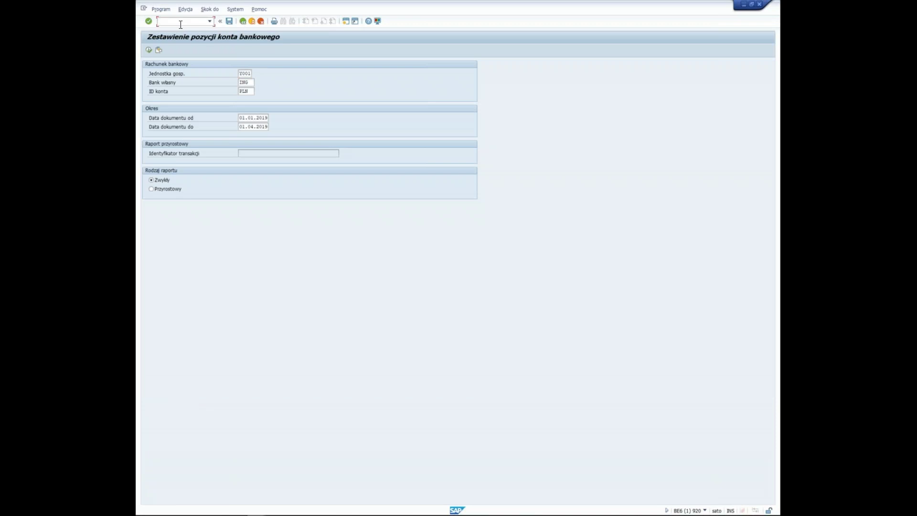
type("/nfeban")
key("Return")
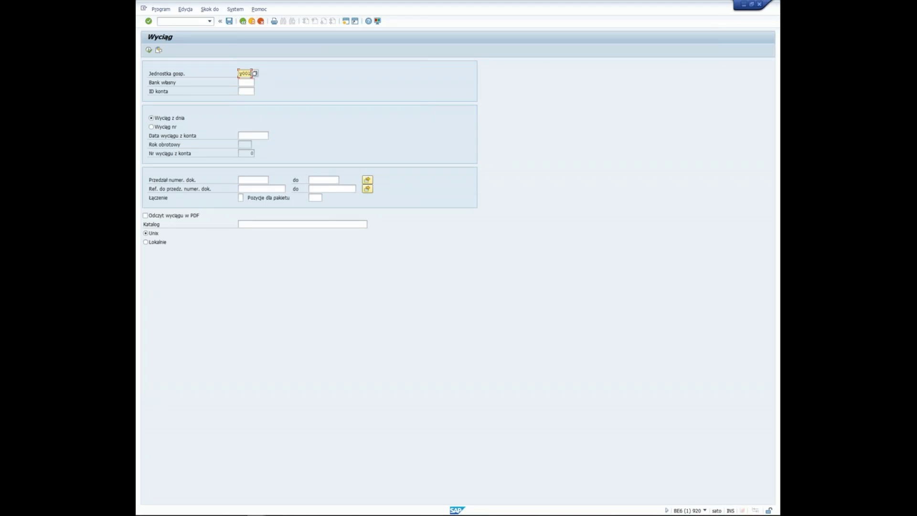
key("Tab")
type("ING")
key("Tab")
type("pln")
key("Tab")
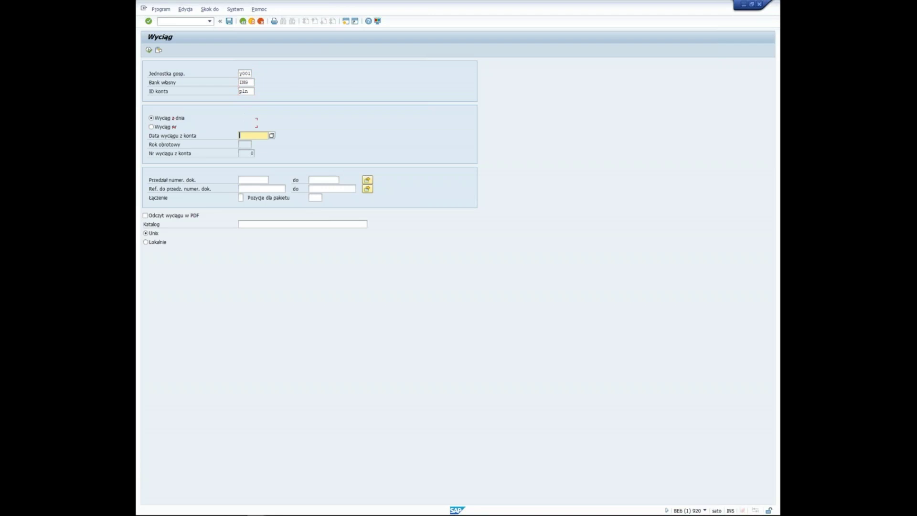
Step: Retrieve the account statement dated 01.02.2019 and examine its item details through to the transaction code column
type("01.02.2019")
left_click(149, 49)
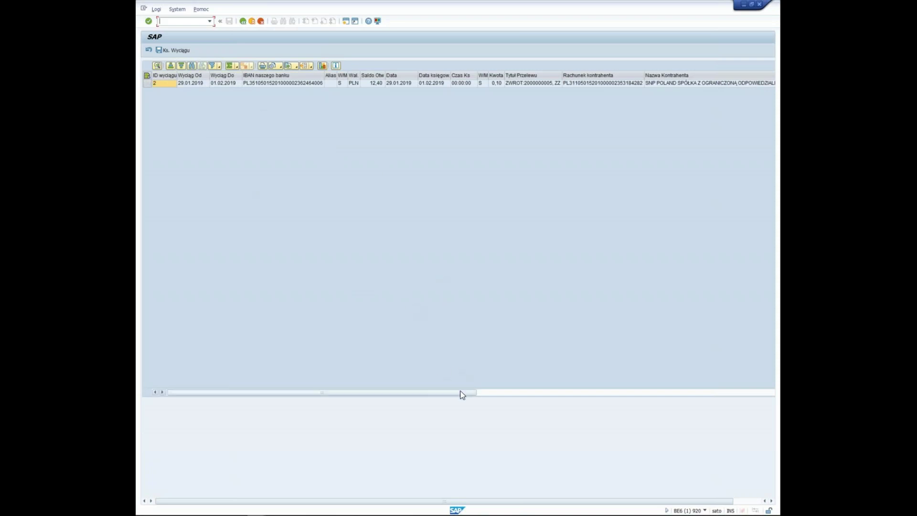
left_click_drag(462, 393, 689, 392)
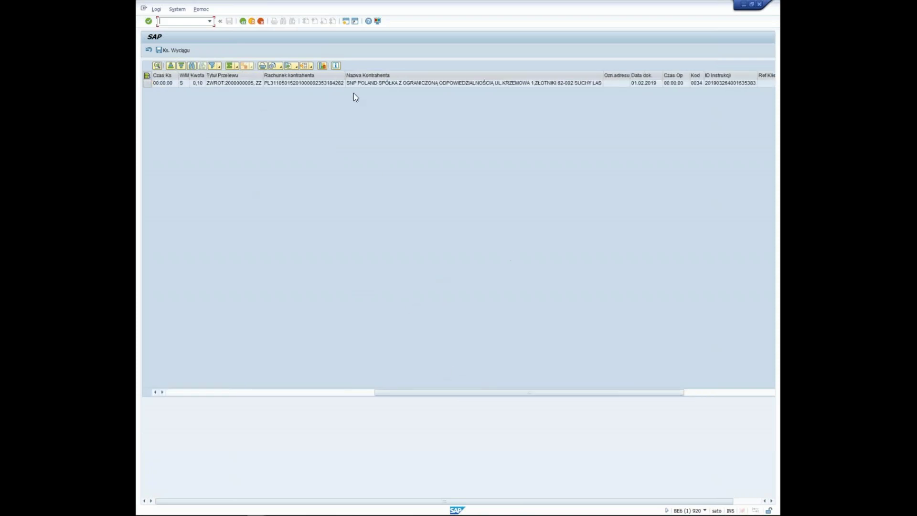
left_click(750, 393)
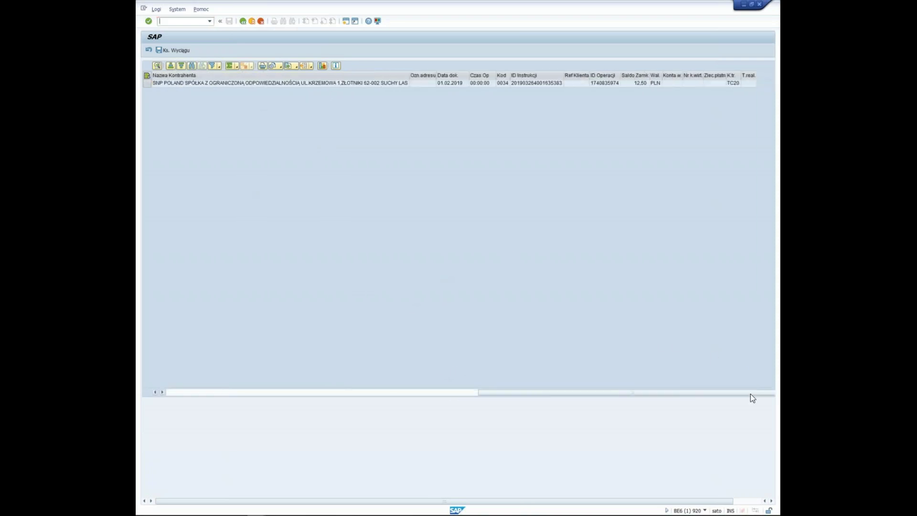
left_click(735, 76)
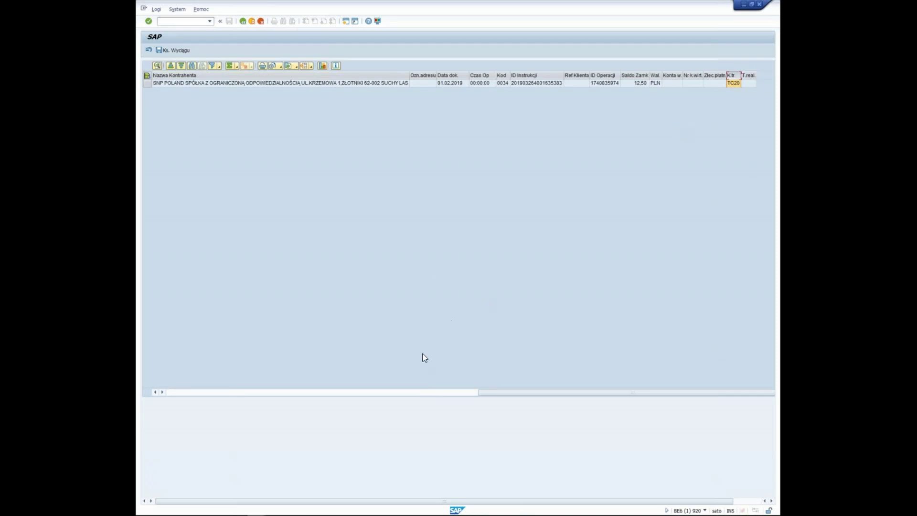
Step: Open the FEBAN statement selection in a separate session and set company code y001 and house bank ING
left_click(224, 391)
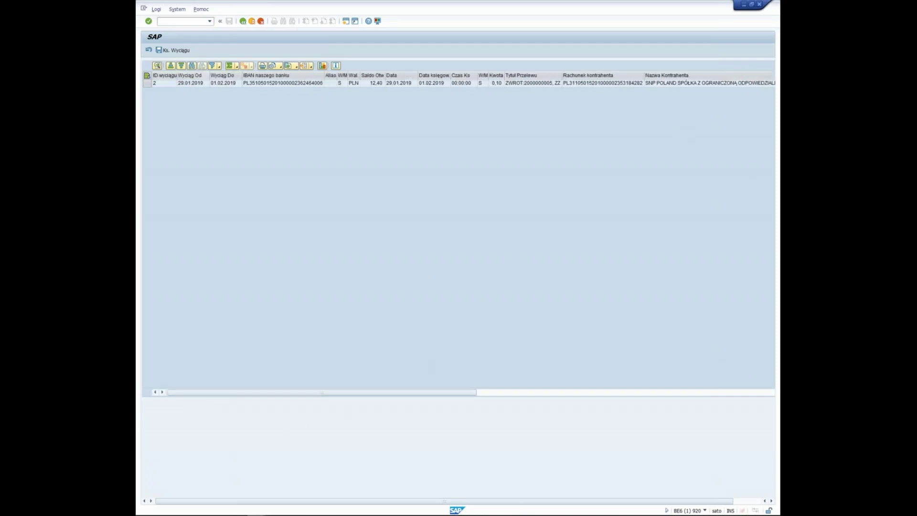
type("/nfeban")
key("Return")
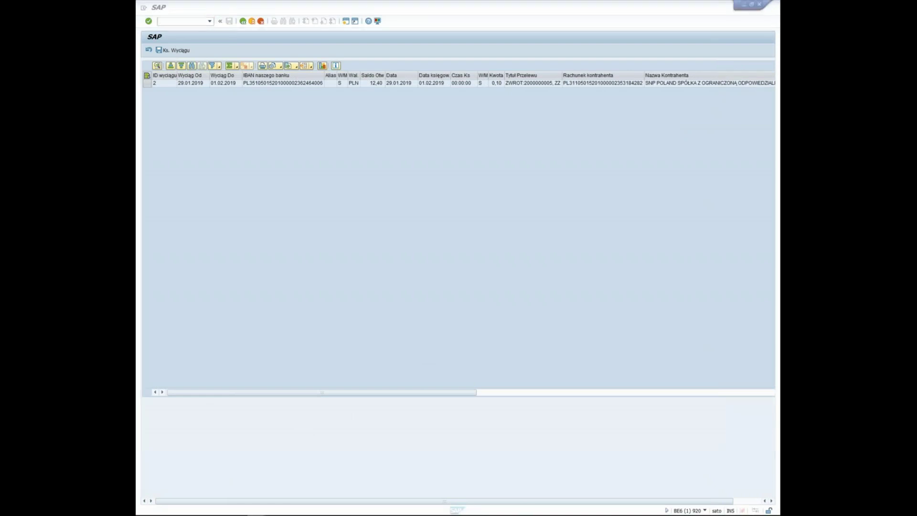
key("Tab")
key("Tab")
type("ING")
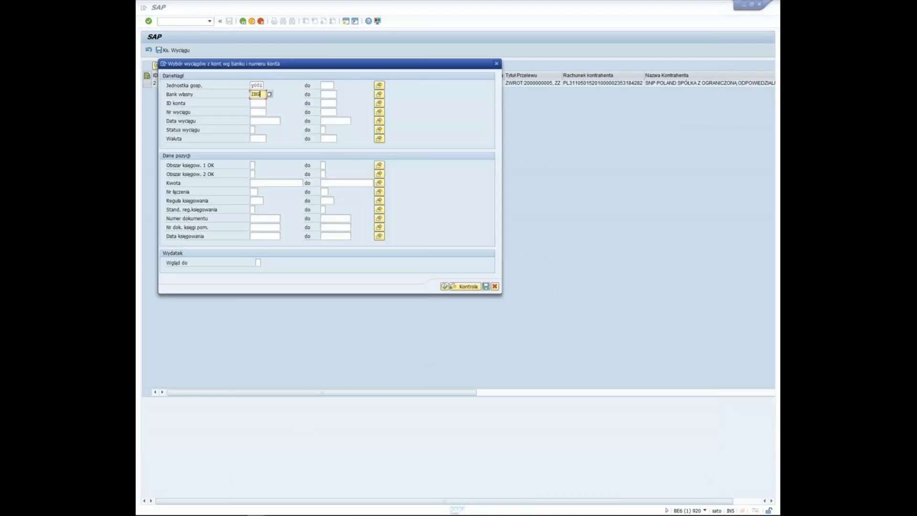
Step: Set account ID pln and statement date 01.02.2019, and run the account statement selection
key("Tab")
key("Tab")
type("pln")
key("Tab")
key("Tab")
key("Tab")
key("Tab")
type("01.02.2019")
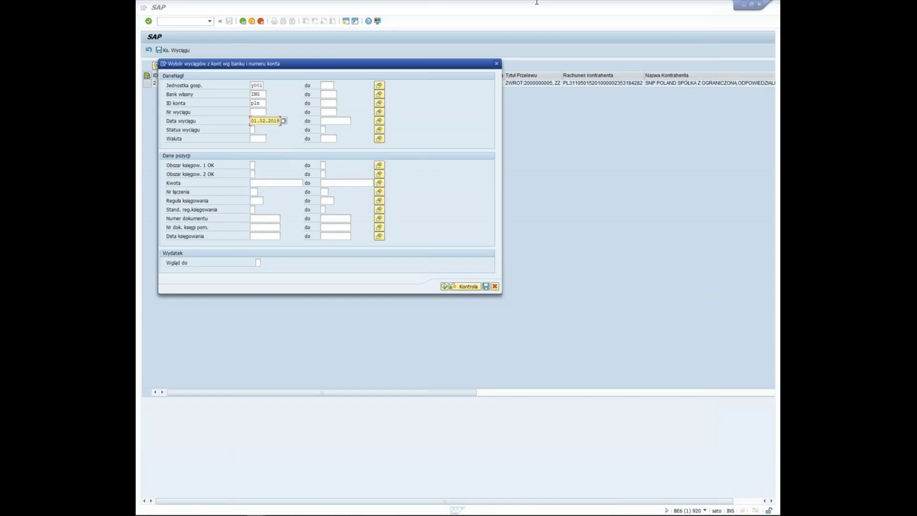
left_click(445, 286)
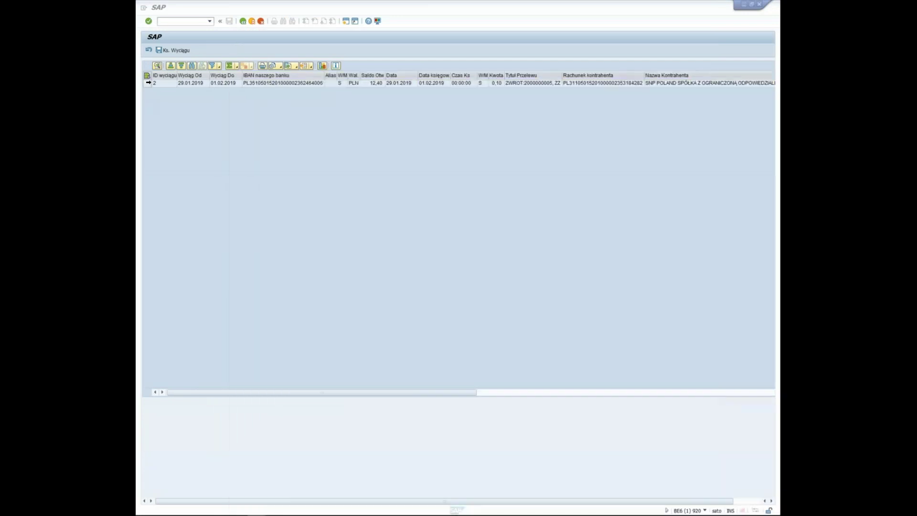
Step: Post the retrieved account statement with statement number 00002 and close the processing log
left_click(148, 83)
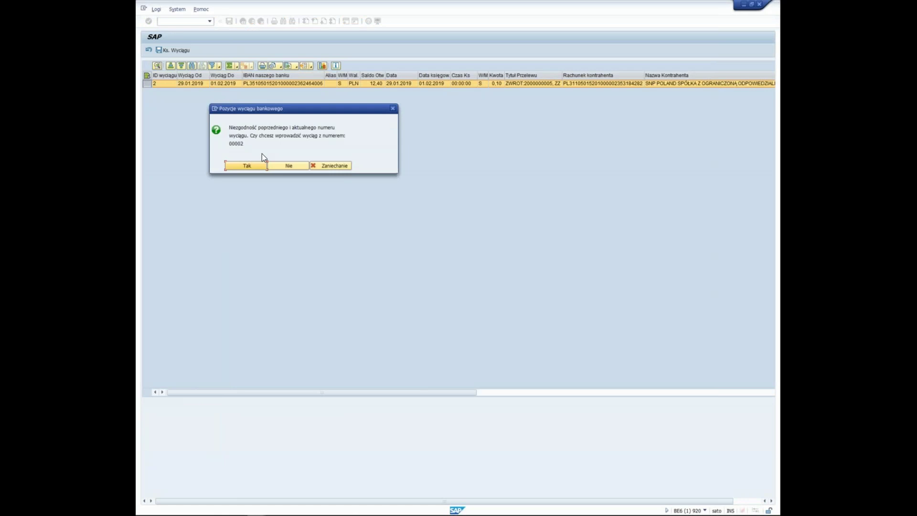
left_click(237, 165)
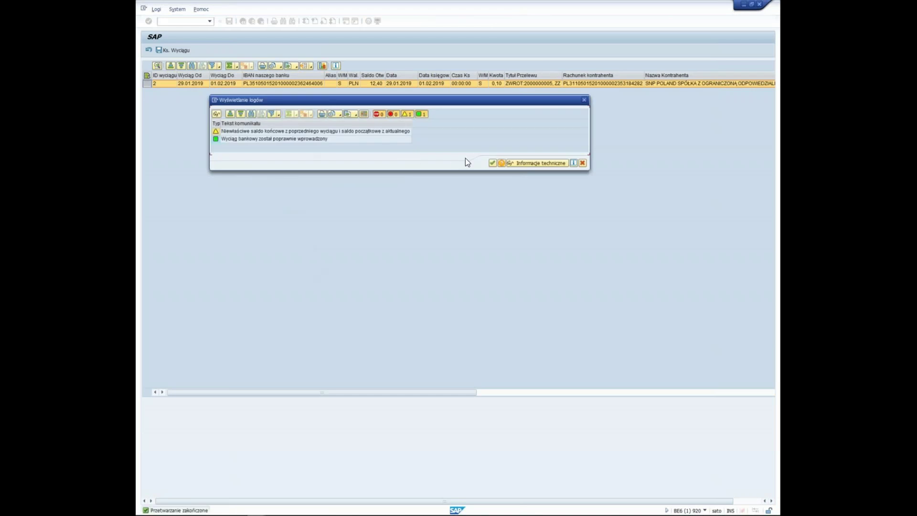
left_click(493, 163)
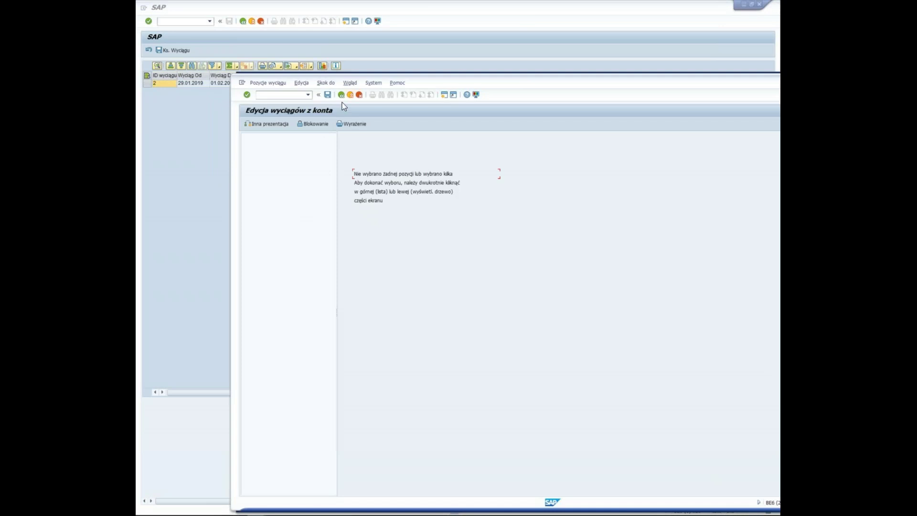
Step: Leave the statement editing view and reopen FEBAN with company code y001, house bank ING and account ID pln
left_click(341, 95)
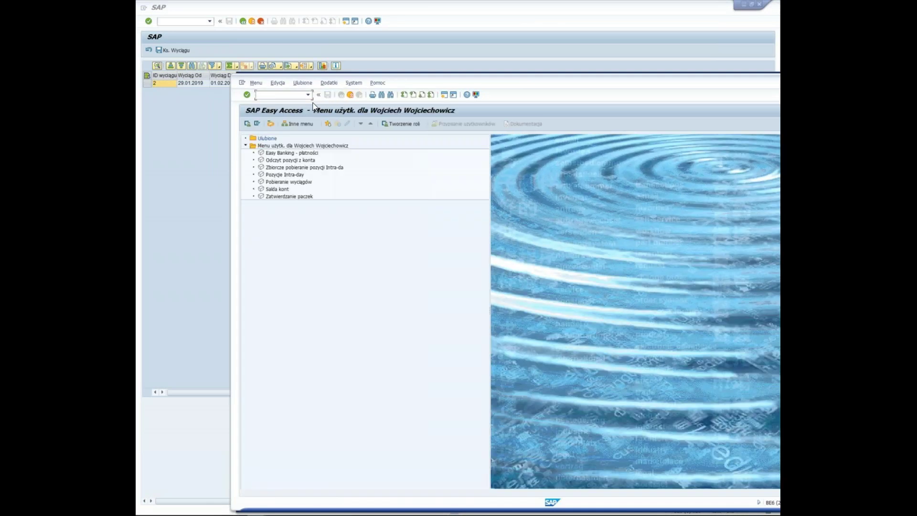
type("feban")
key("Return")
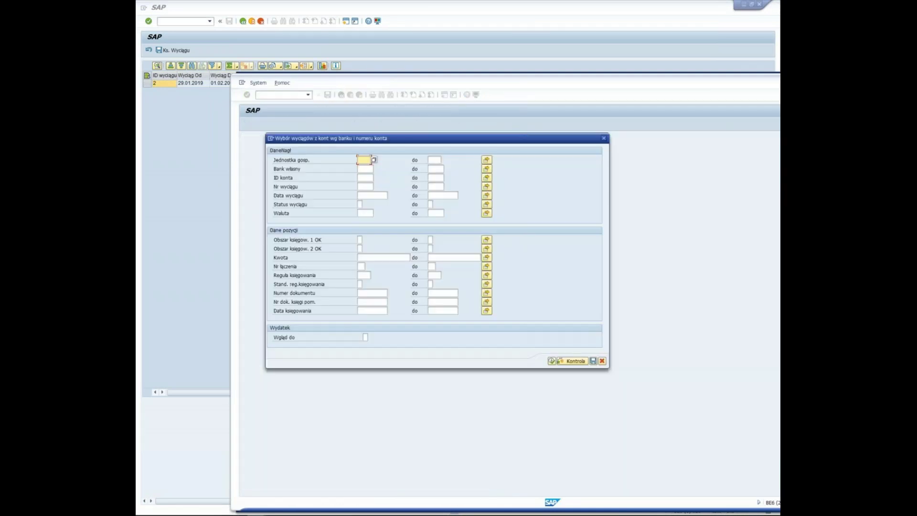
type("y001")
left_click(365, 169)
type("ING")
key("Tab")
left_click(366, 177)
type("pln")
Step: Set the statement date to 01.02.2019 and display the matching account statements
key("Tab")
key("Tab")
key("Tab")
key("Tab")
key("Tab")
key("Down")
key("Return")
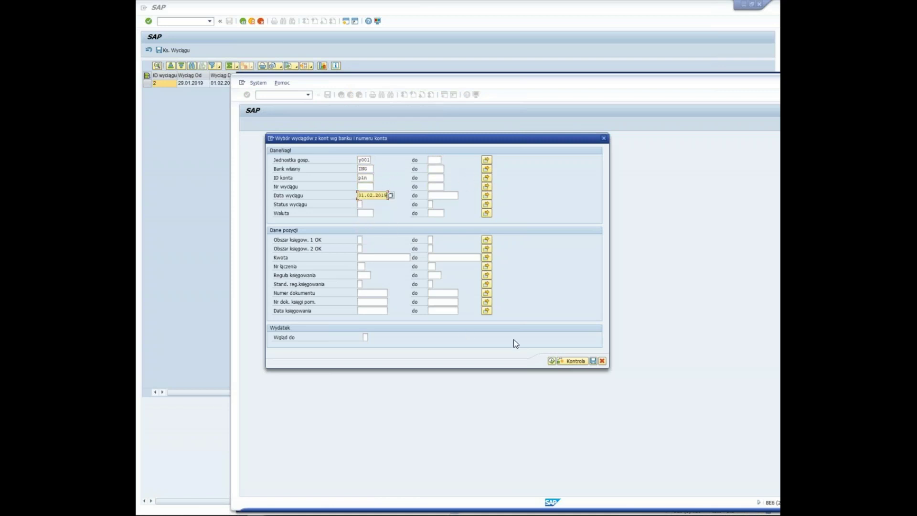
left_click(552, 362)
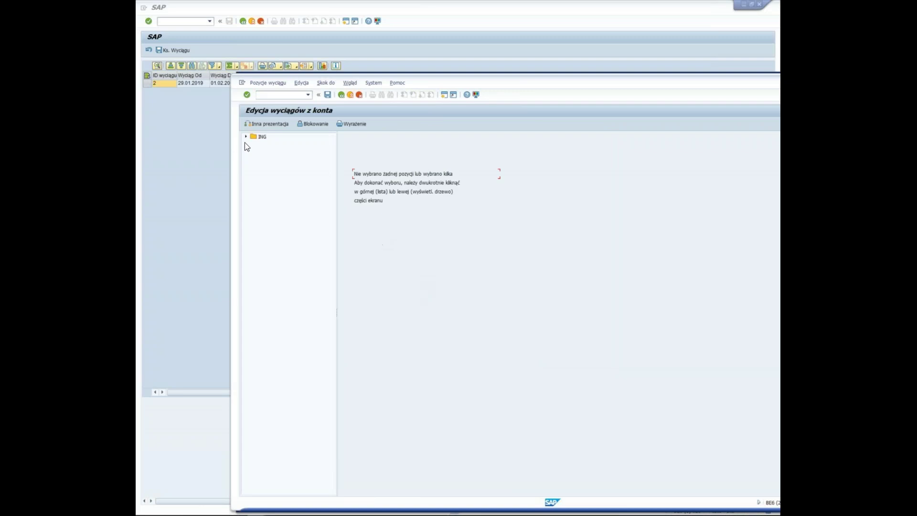
Step: Expand house bank ING, account PLN and statement 2, and open the details of item 00001
left_click(246, 136)
left_click(254, 144)
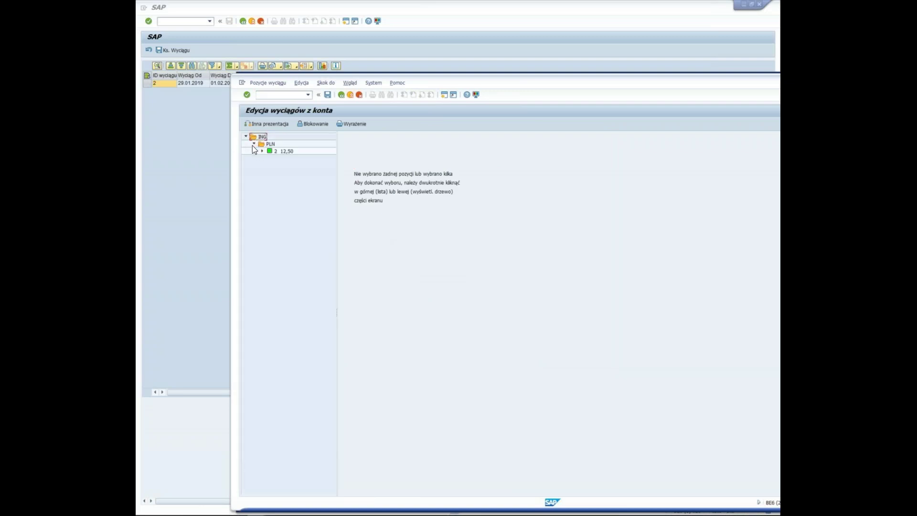
left_click(262, 151)
left_click(282, 159)
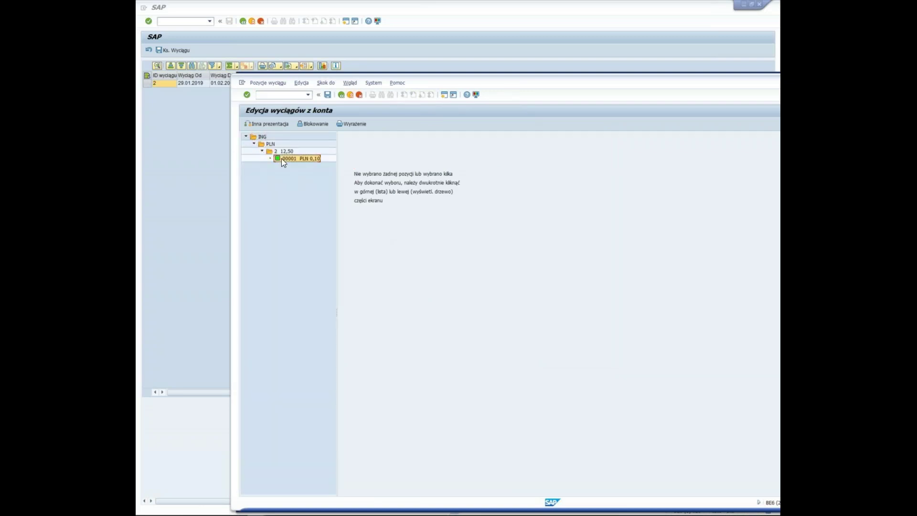
double_click(282, 158)
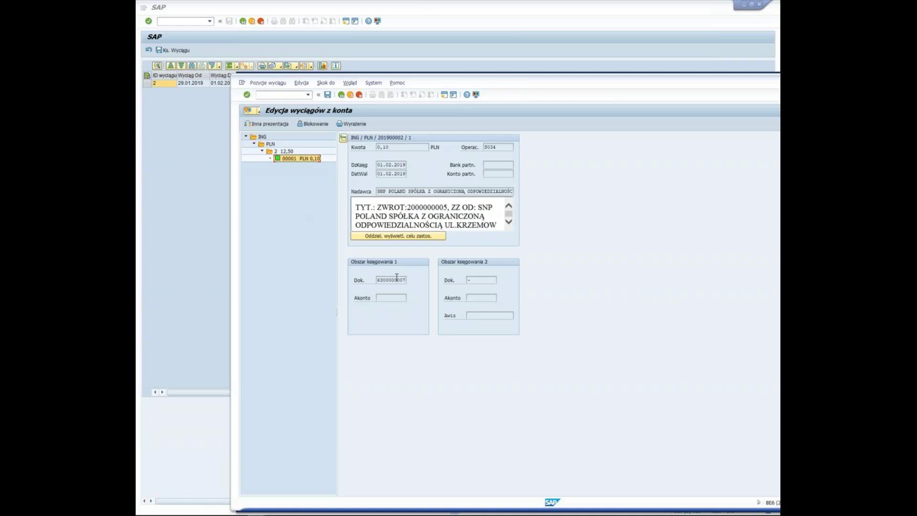
Step: Switch to transaction /bcceb/paym and list the ordinary transfer packages for paying company code y001
left_click(280, 94)
type("/n/bcceb/paym")
key("Return")
type("y001")
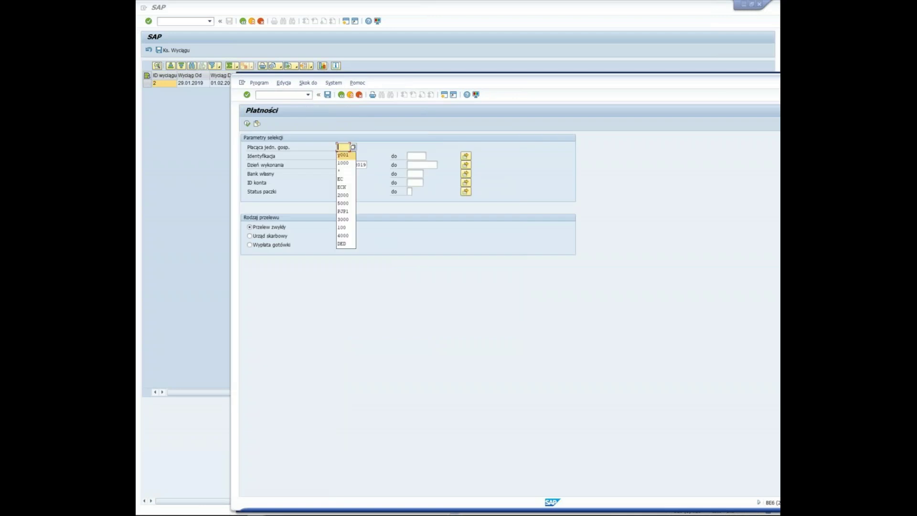
key("Tab")
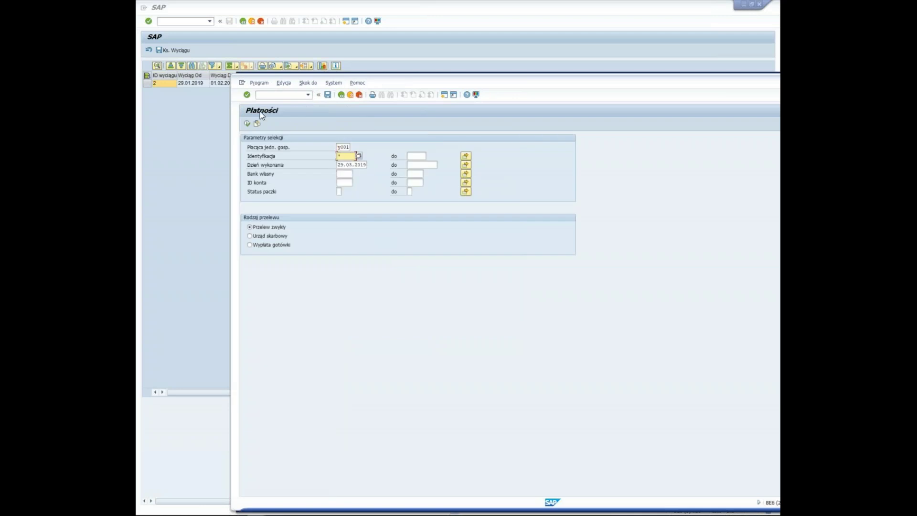
left_click(247, 123)
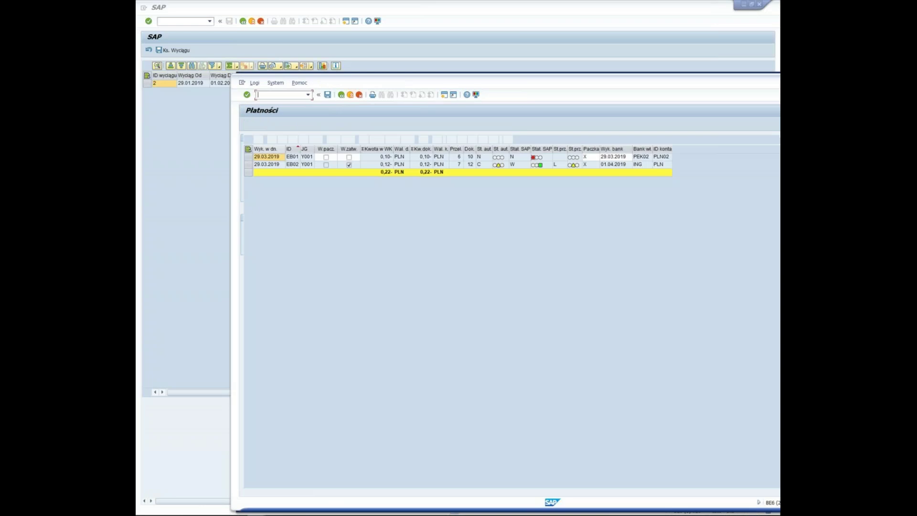
Step: Open payment package EB02 and display the accounting documents of its second payment
left_click_drag(486, 78, 427, 51)
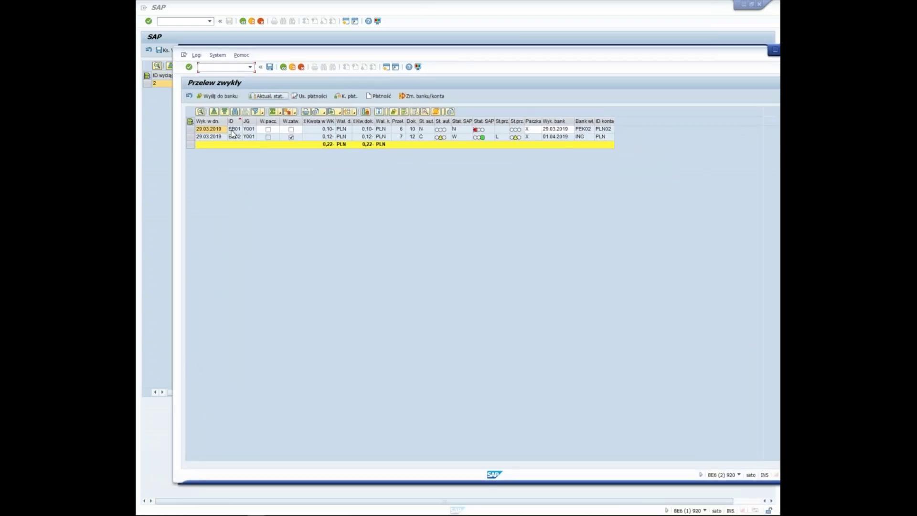
left_click(208, 137)
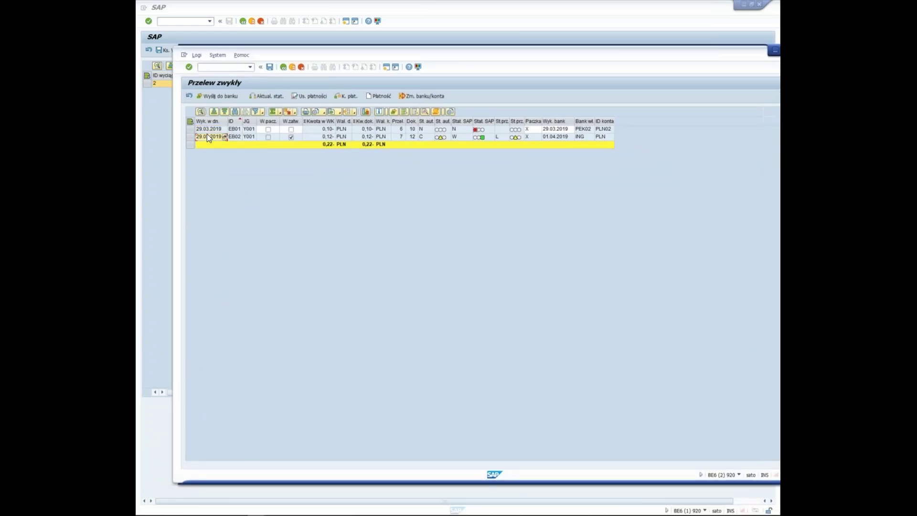
double_click(208, 136)
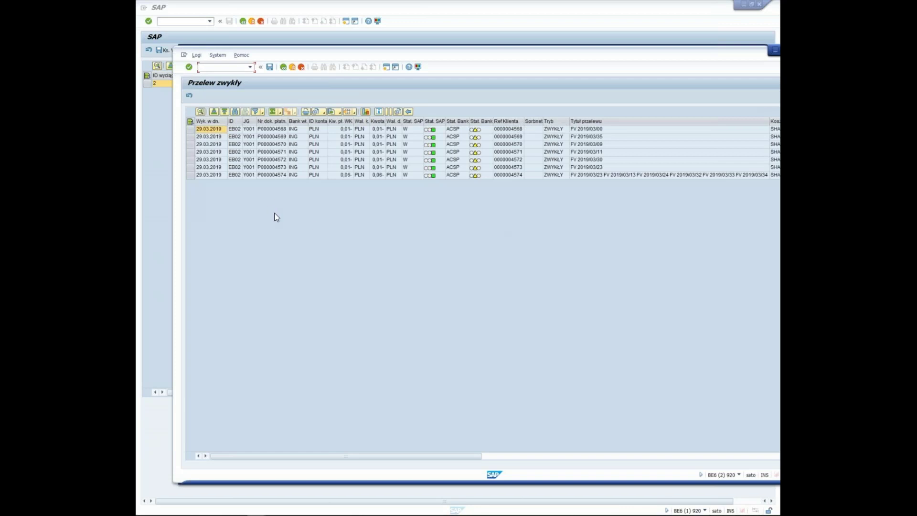
double_click(273, 139)
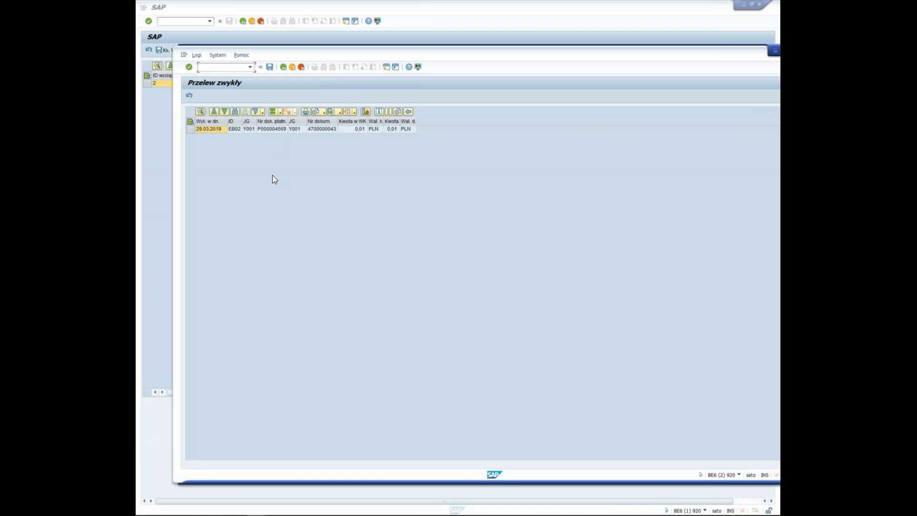
Step: Return to the payment list, open the multi-invoice 0,06 PLN payment and display its third accounting document
left_click(283, 67)
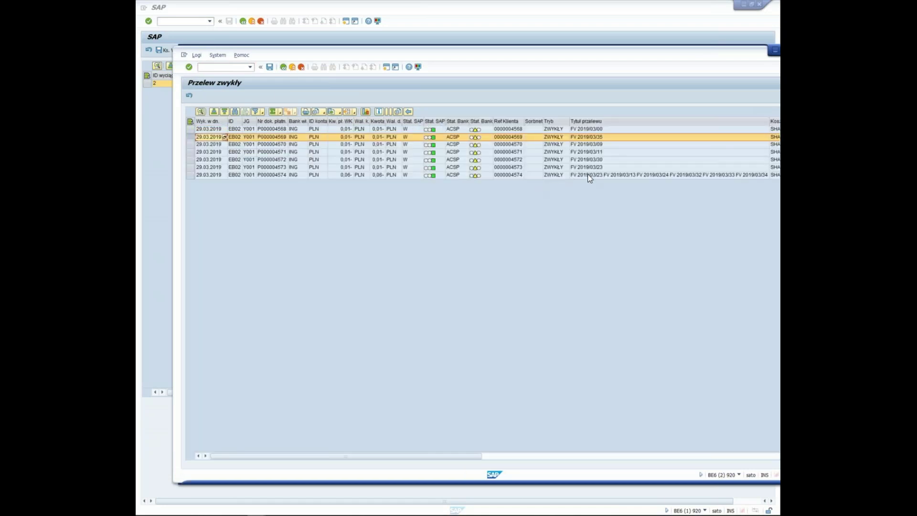
left_click(587, 175)
left_click(279, 175)
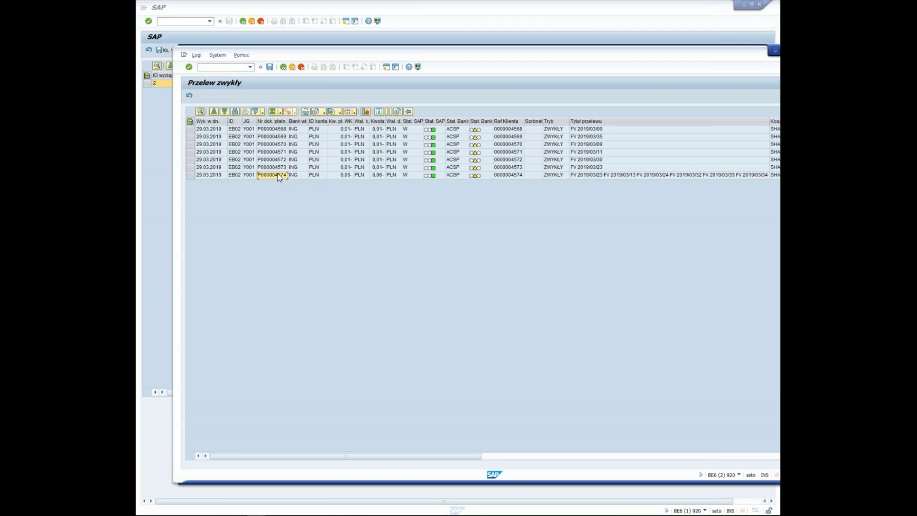
double_click(280, 174)
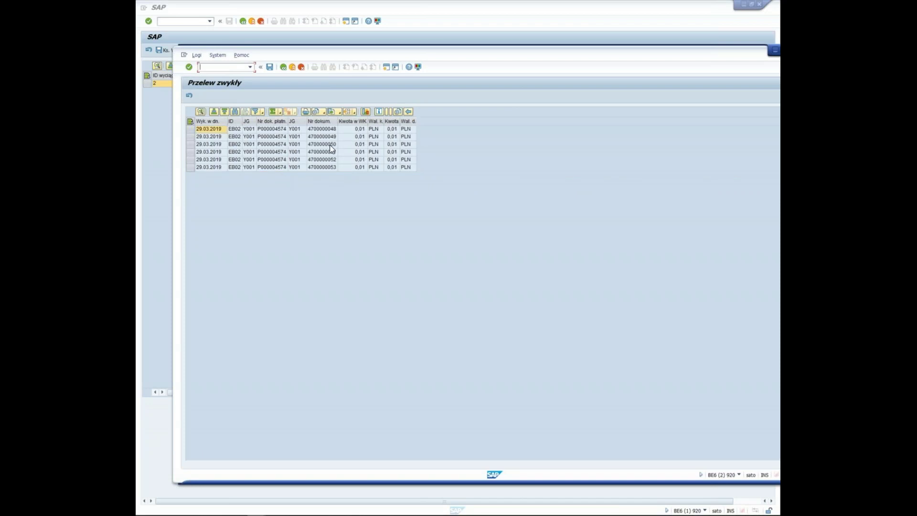
double_click(330, 145)
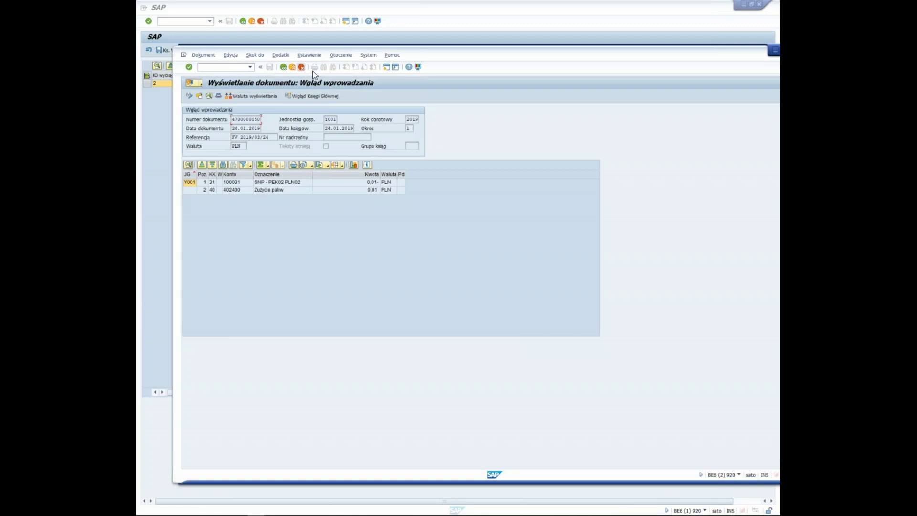
Step: Minimize the SAP windows and the ING Business browser window to return to the presentation
left_click(776, 49)
left_click(744, 4)
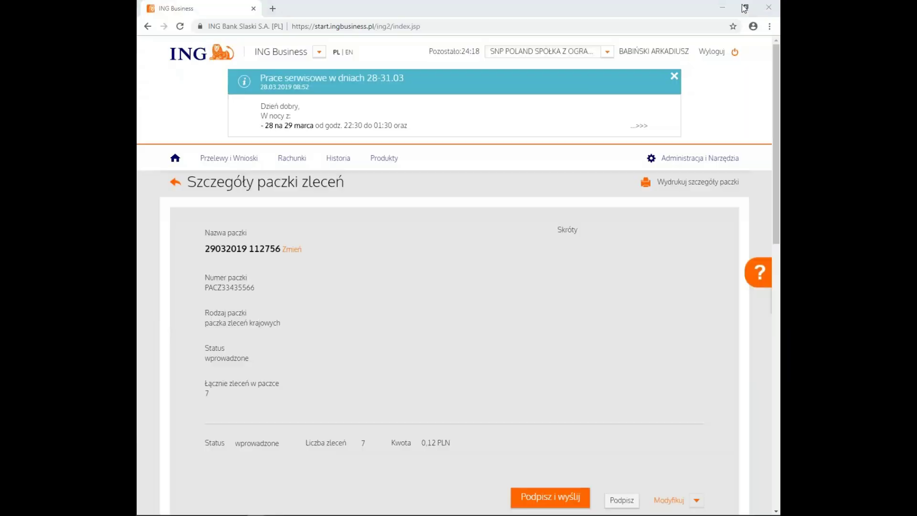
left_click(723, 7)
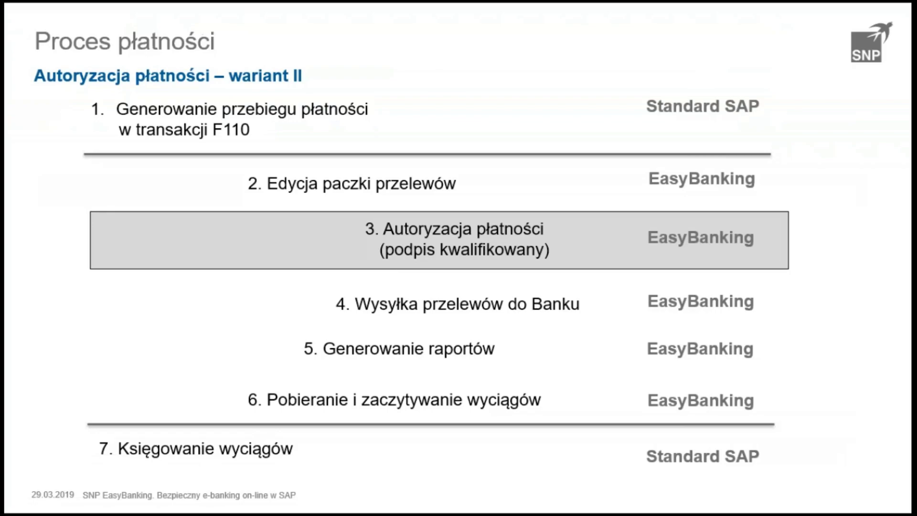